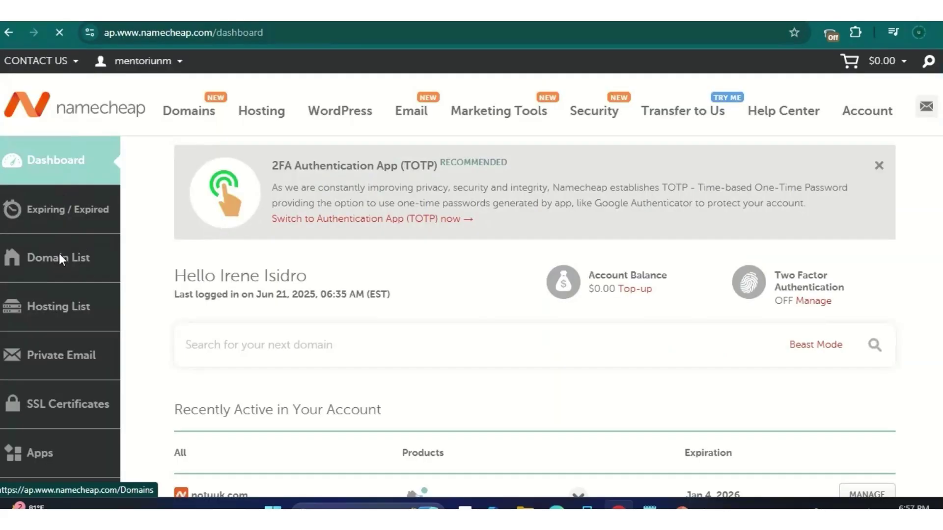
Step: Find notuuk.com in Namecheap's Domain List and copy the domain name
{"action": "left_click", "coordinate": [61, 257]}
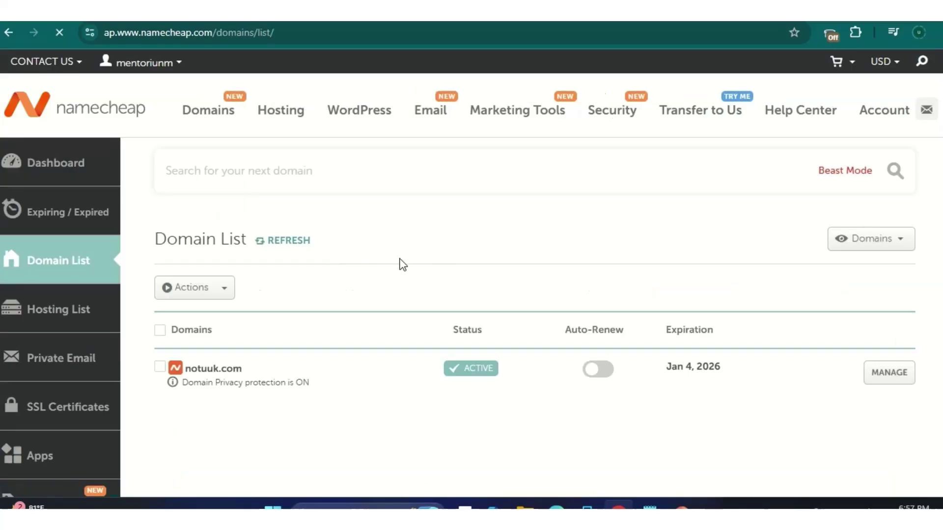
{"action": "scroll", "coordinate": [291, 288], "scroll_direction": "down", "scroll_amount": 2}
{"action": "scroll", "coordinate": [254, 286], "scroll_direction": "down", "scroll_amount": 2}
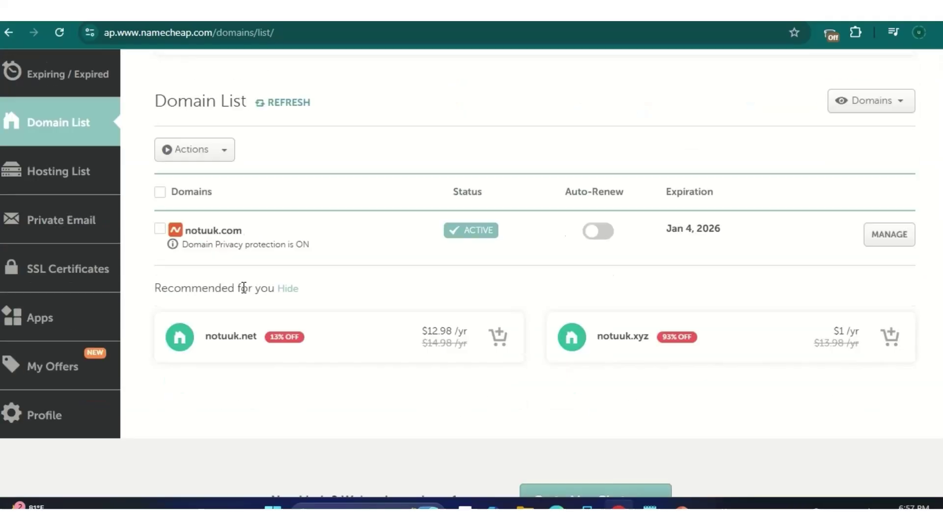
{"action": "left_click_drag", "start_coordinate": [247, 232], "coordinate": [184, 227]}
{"action": "right_click", "coordinate": [210, 231]}
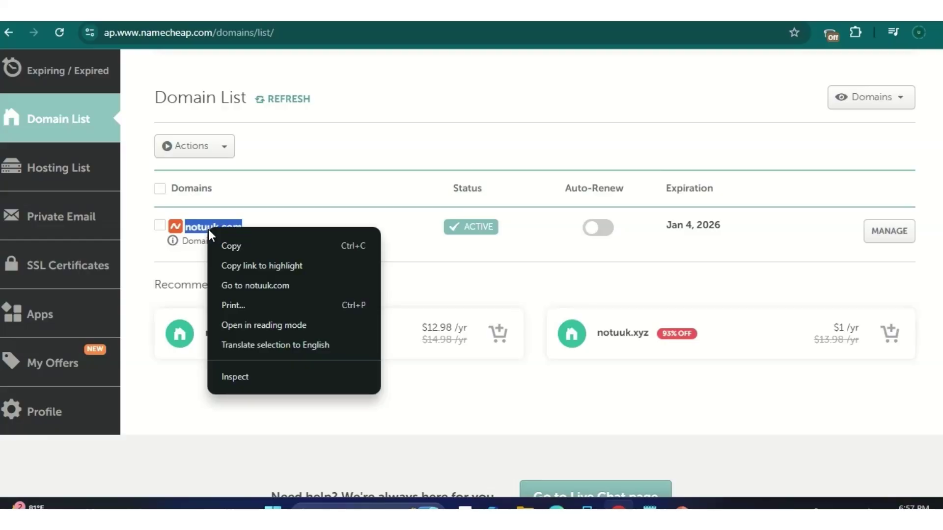
{"action": "left_click", "coordinate": [234, 245]}
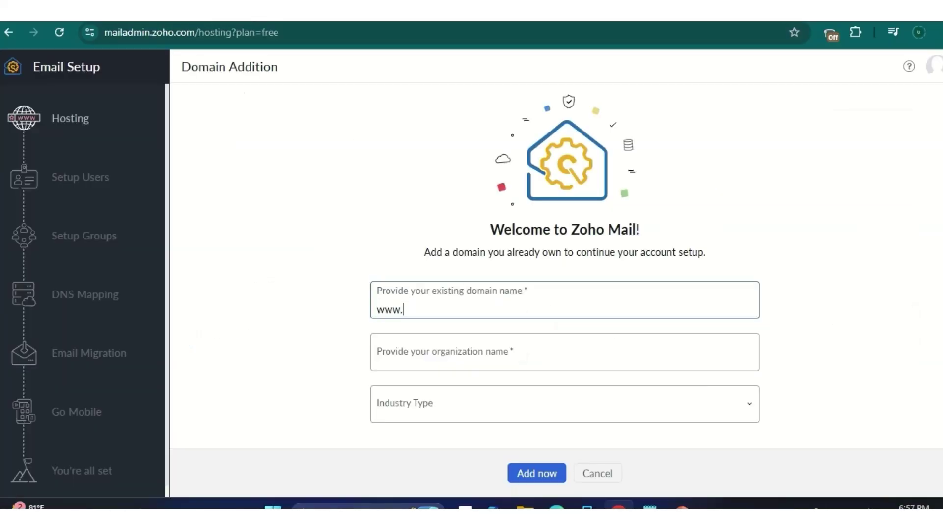
Step: Add notuuk.com with industry IT Hardware & IT Related Services and proceed to domain verification
{"action": "left_click", "coordinate": [472, 403]}
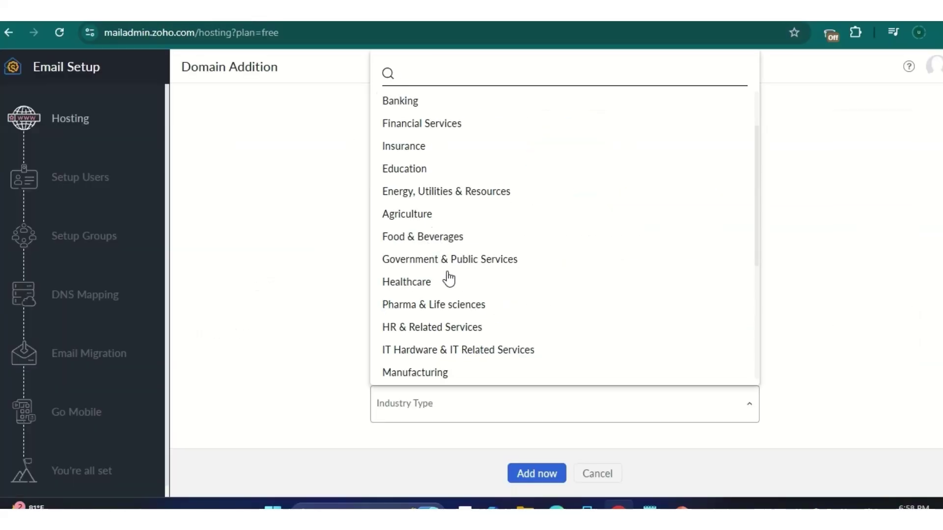
{"action": "scroll", "coordinate": [447, 276], "scroll_direction": "down", "scroll_amount": 3}
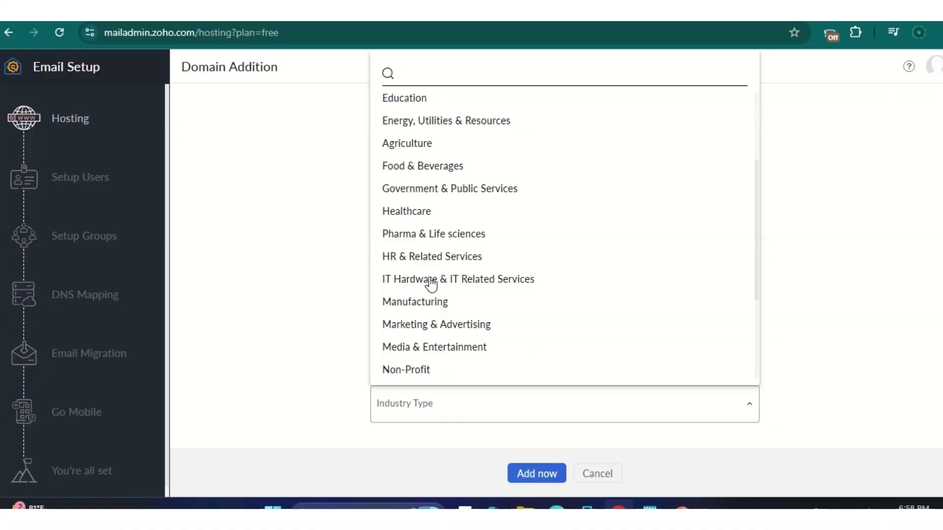
{"action": "left_click", "coordinate": [431, 280]}
{"action": "left_click", "coordinate": [545, 474]}
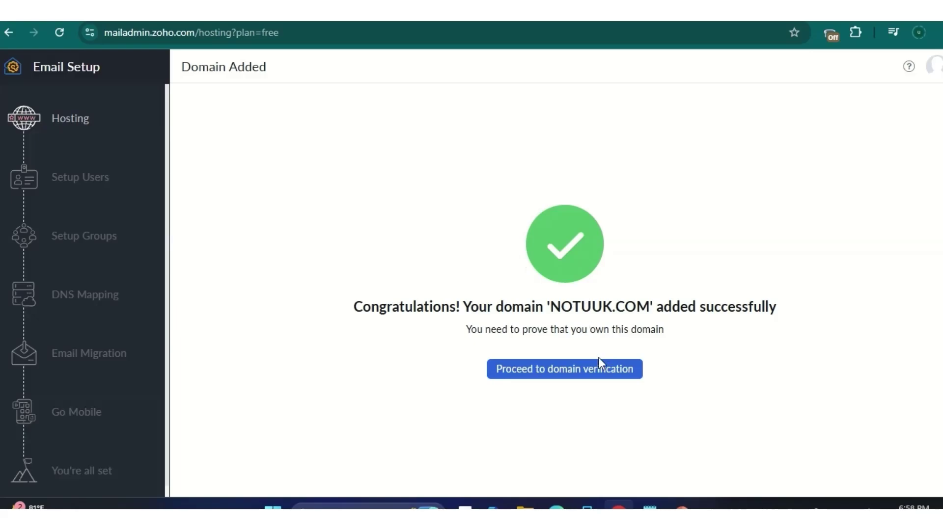
{"action": "left_click", "coordinate": [578, 372]}
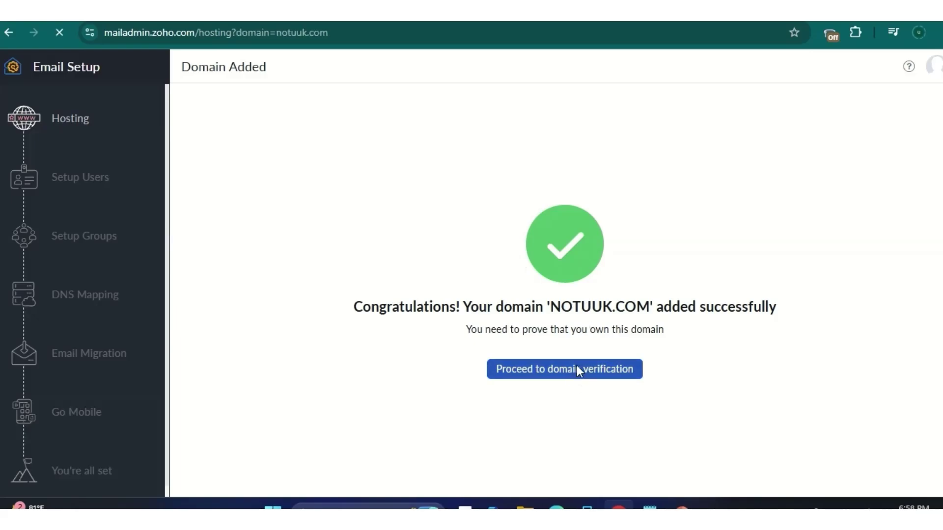
Step: Dismiss the notification prompt and open notuuk.com's management page from Namecheap's Domain List
{"action": "left_click", "coordinate": [284, 67]}
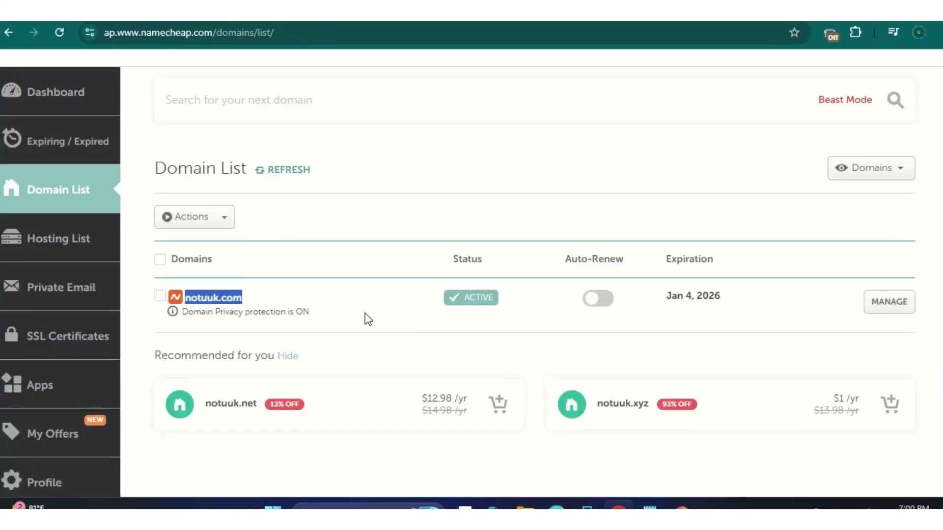
{"action": "scroll", "coordinate": [639, 289], "scroll_direction": "down", "scroll_amount": 2}
{"action": "left_click", "coordinate": [888, 232]}
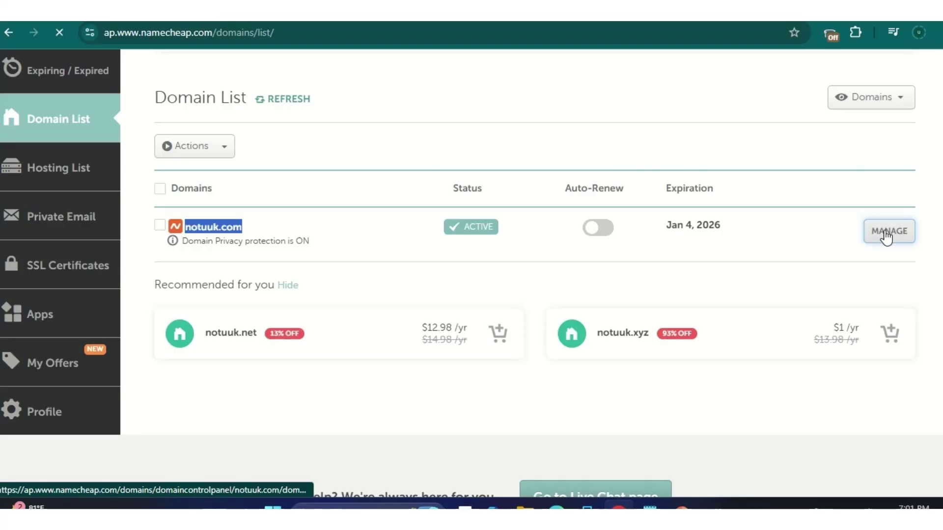
Step: Open notuuk.com's Advanced DNS records and add a new record row
{"action": "left_click", "coordinate": [885, 235]}
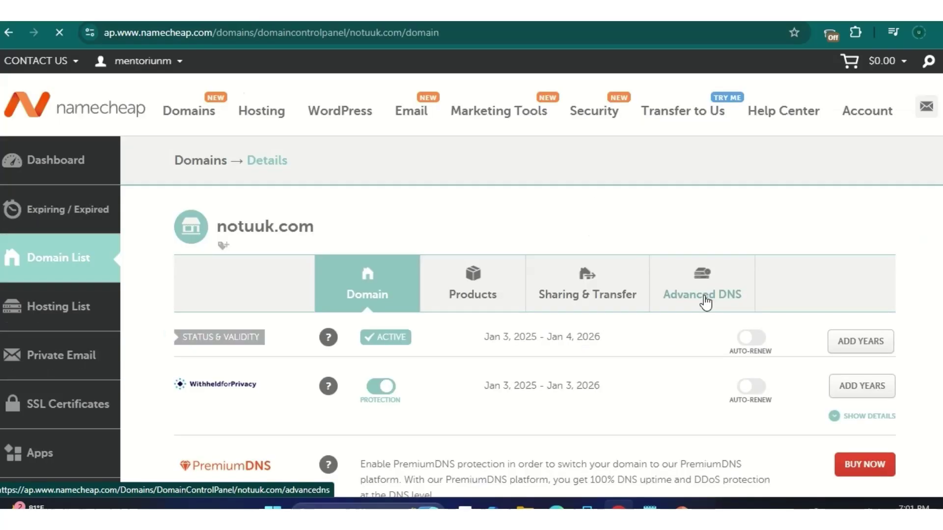
{"action": "left_click", "coordinate": [706, 301]}
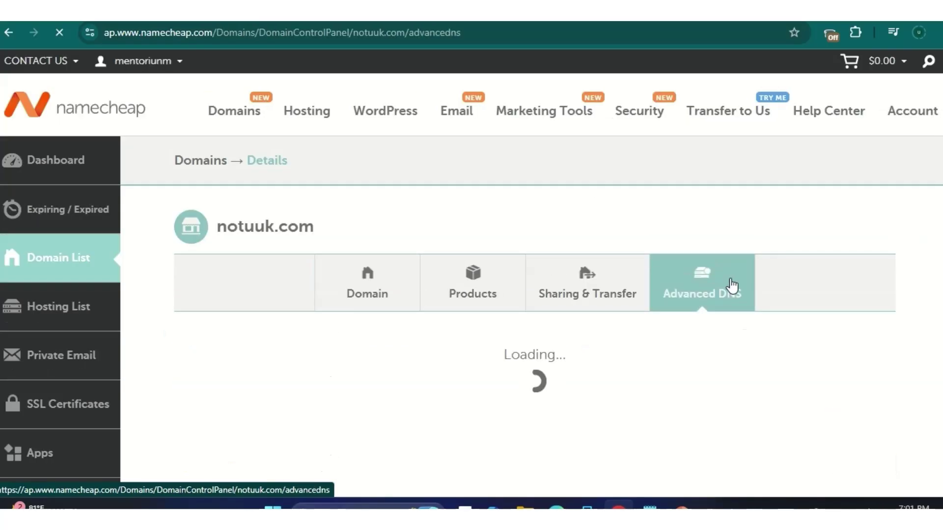
{"action": "scroll", "coordinate": [273, 204], "scroll_direction": "down", "scroll_amount": 5}
{"action": "left_click", "coordinate": [273, 204]}
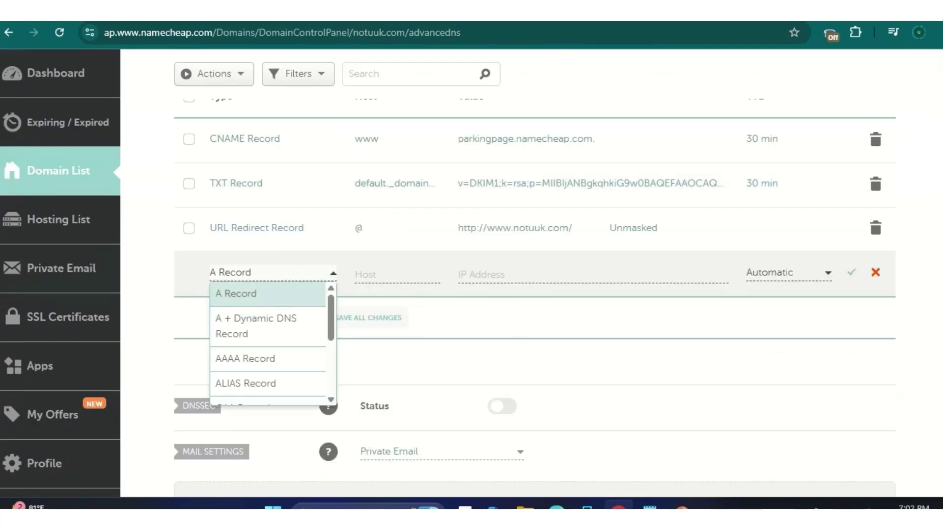
Step: Check Zoho's verification page and set the new record's type to TXT Record
{"action": "left_click", "coordinate": [235, 10]}
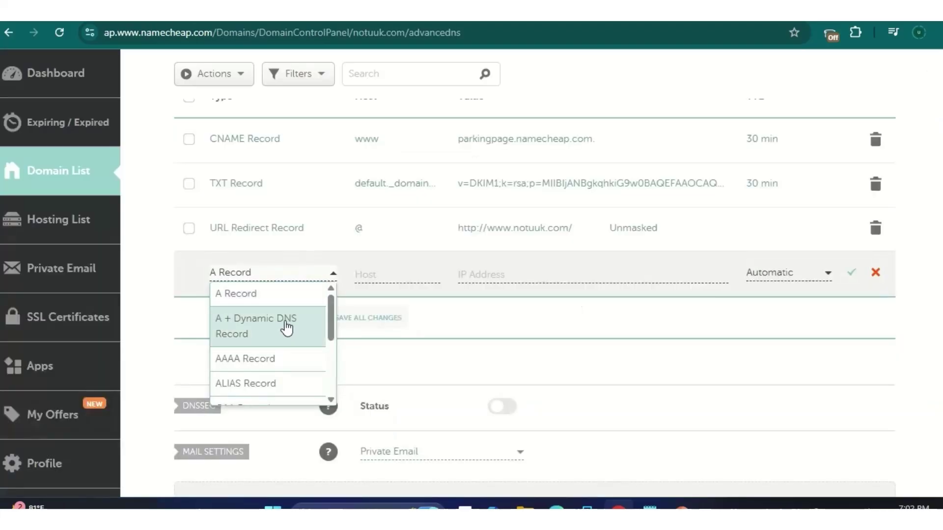
{"action": "scroll", "coordinate": [285, 324], "scroll_direction": "up", "scroll_amount": 3}
{"action": "scroll", "coordinate": [284, 332], "scroll_direction": "down", "scroll_amount": 6}
{"action": "scroll", "coordinate": [269, 265], "scroll_direction": "up", "scroll_amount": 1}
{"action": "scroll", "coordinate": [268, 267], "scroll_direction": "down", "scroll_amount": 2}
{"action": "scroll", "coordinate": [268, 267], "scroll_direction": "down", "scroll_amount": 2}
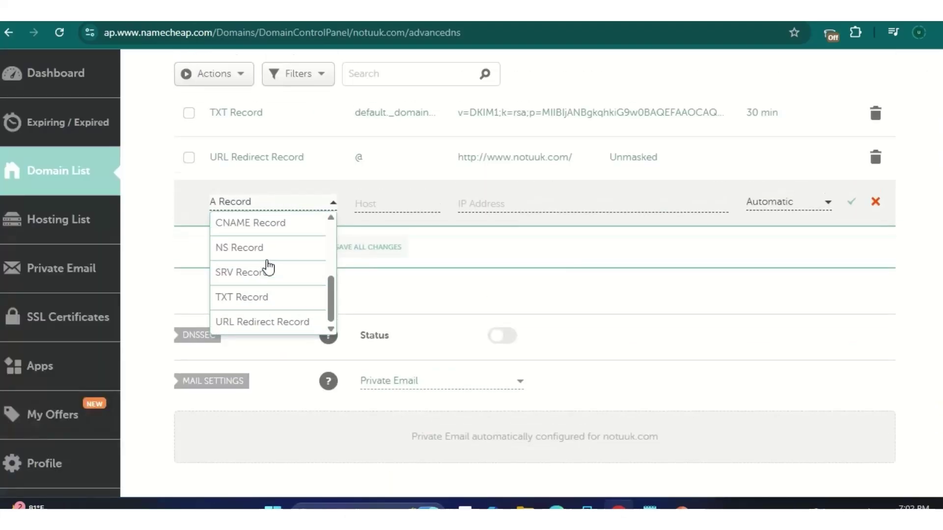
{"action": "left_click", "coordinate": [267, 296]}
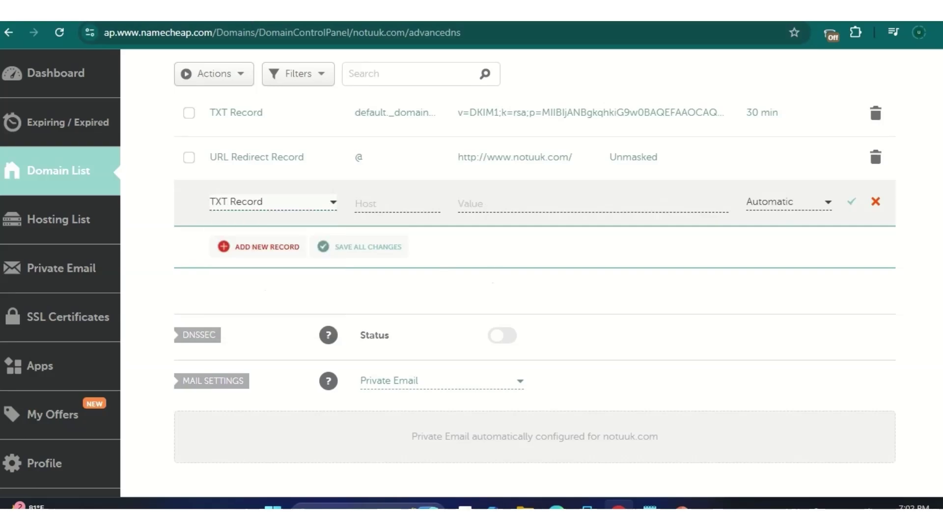
Step: Copy the @ host value from Zoho's TXT verification table
{"action": "key", "text": "ctrl+Tab"}
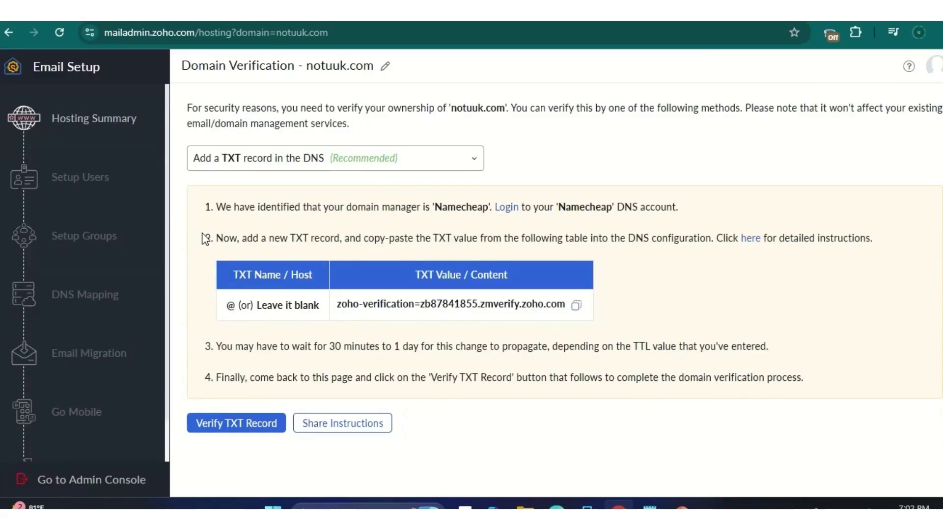
{"action": "double_click", "coordinate": [230, 305]}
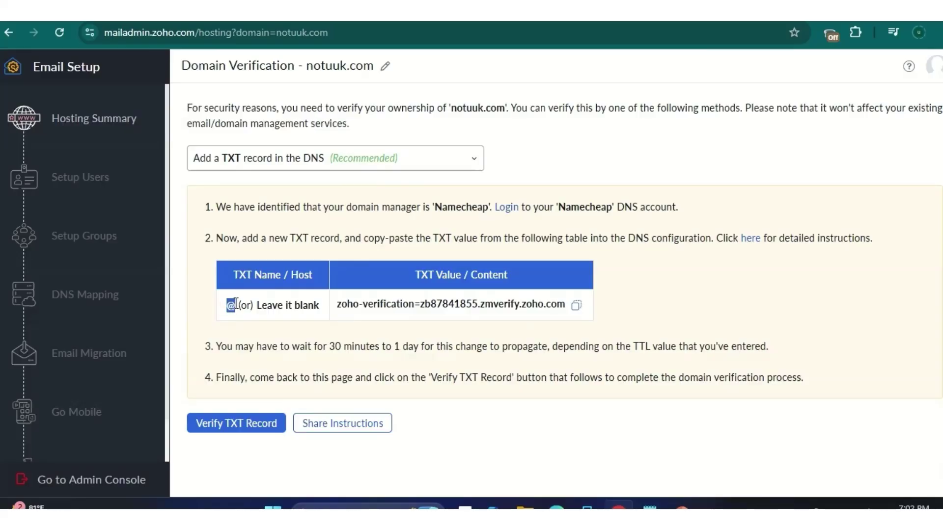
{"action": "right_click", "coordinate": [235, 300]}
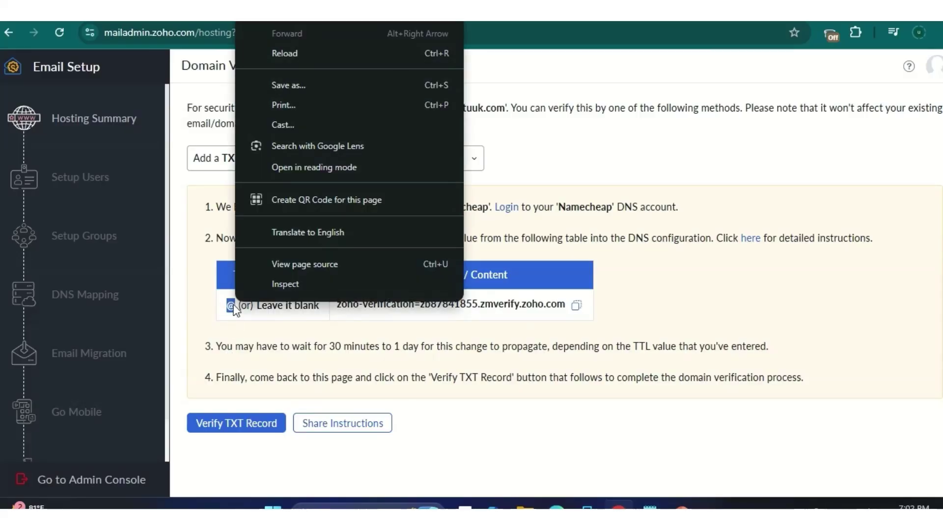
{"action": "right_click", "coordinate": [234, 305]}
{"action": "left_click", "coordinate": [279, 325]}
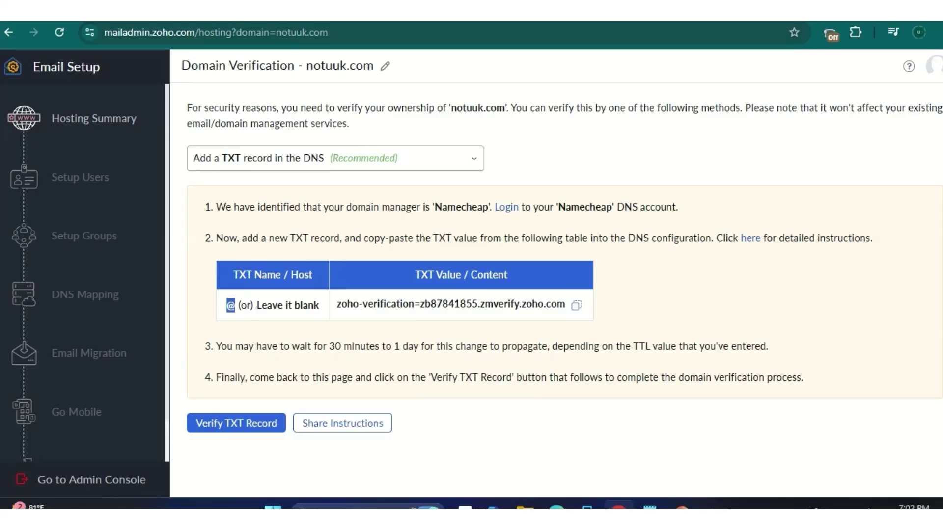
Step: Paste @ into the new TXT record's Host field in Namecheap
{"action": "key", "text": "ctrl+Tab"}
{"action": "left_click", "coordinate": [385, 204]}
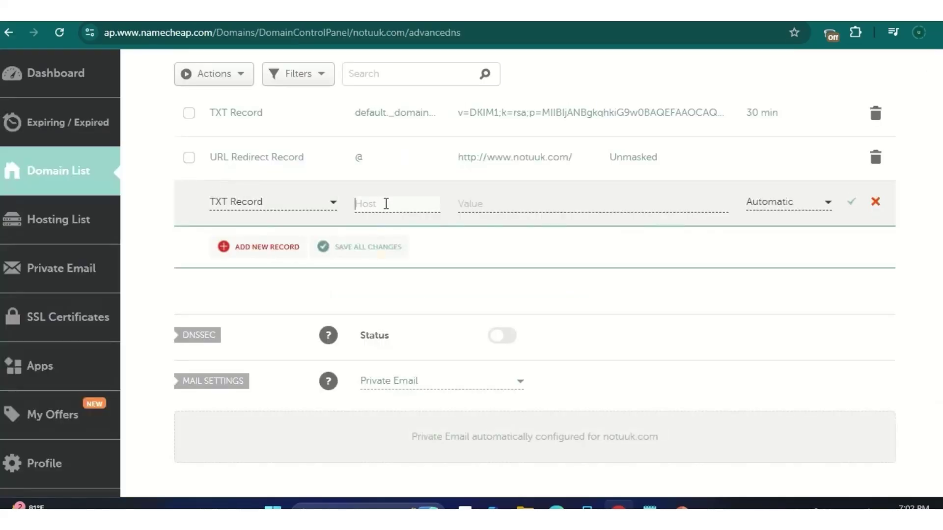
{"action": "right_click", "coordinate": [385, 204]}
{"action": "left_click", "coordinate": [440, 337]}
{"action": "left_click", "coordinate": [511, 204]}
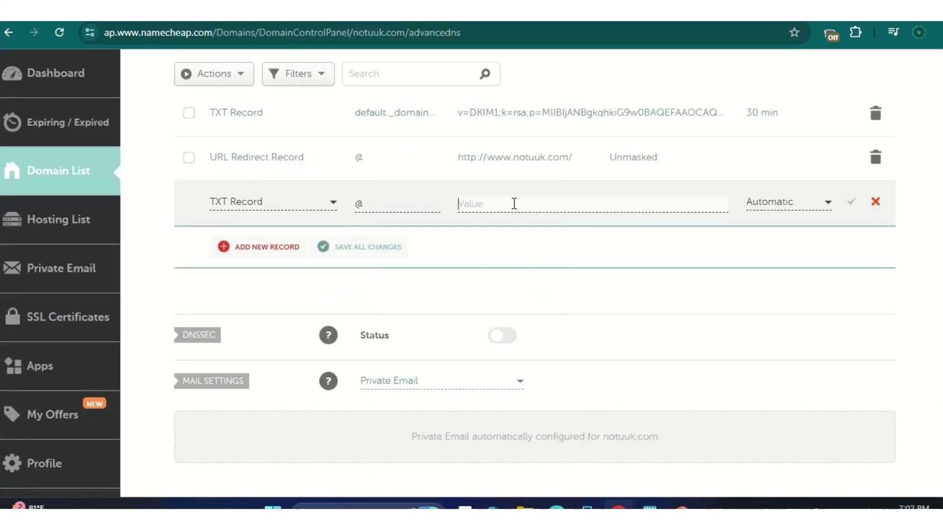
{"action": "key", "text": "ctrl+Tab"}
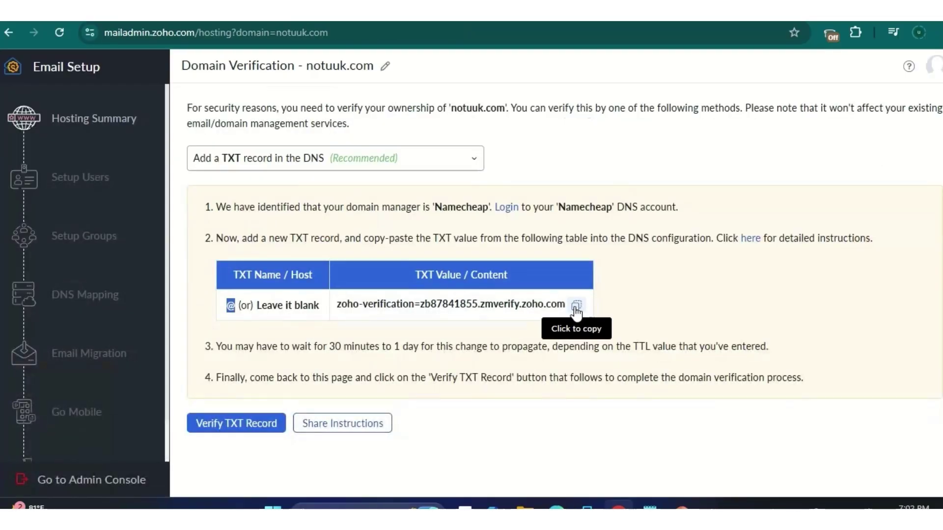
Step: Copy Zoho's TXT verification value into the Namecheap record's Value field
{"action": "left_click_drag", "start_coordinate": [566, 304], "coordinate": [341, 310]}
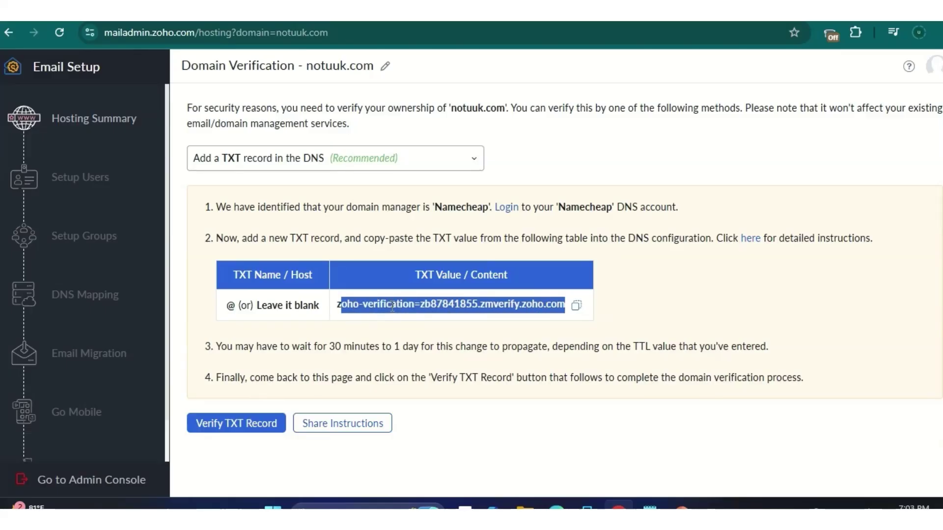
{"action": "right_click", "coordinate": [398, 295]}
{"action": "left_click", "coordinate": [408, 309]}
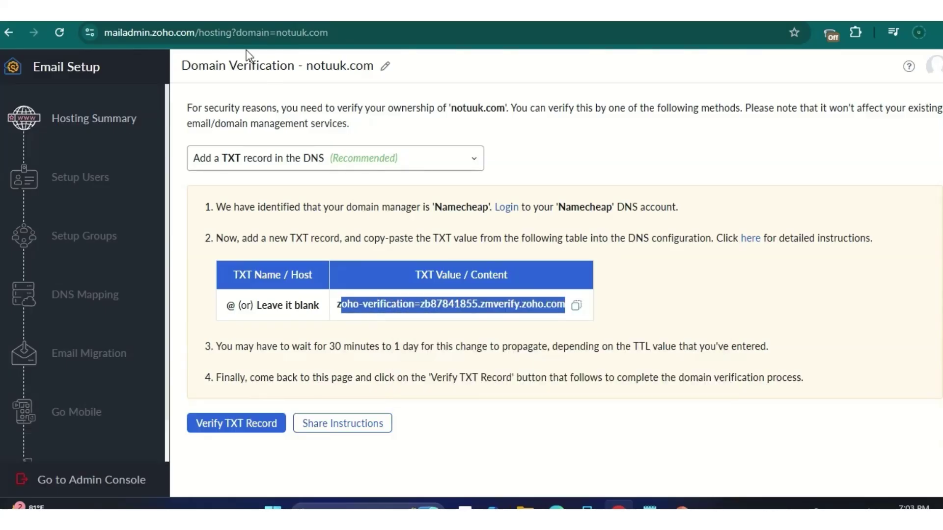
{"action": "key", "text": "ctrl+Tab"}
{"action": "right_click", "coordinate": [503, 202]}
{"action": "left_click", "coordinate": [553, 332]}
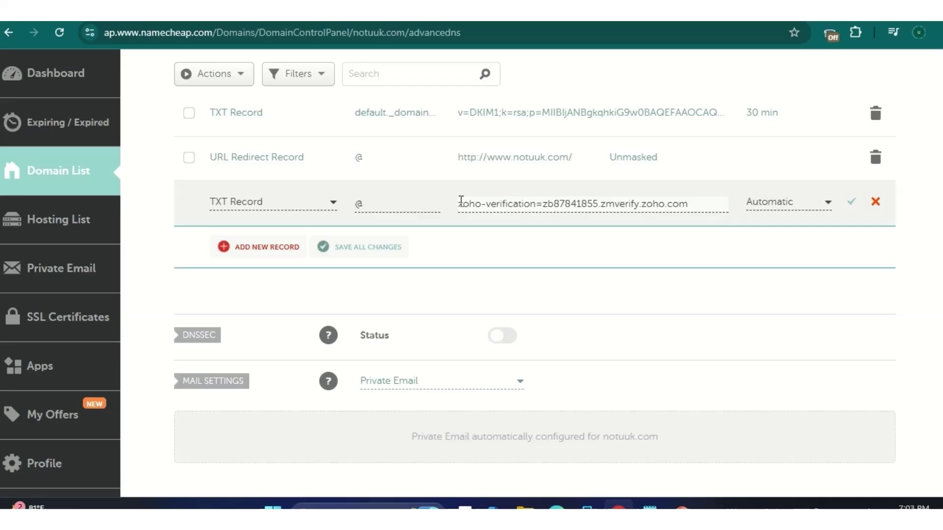
Step: Compare the value with Zoho's page and save the @ TXT record
{"action": "key", "text": "ctrl+shift+Tab"}
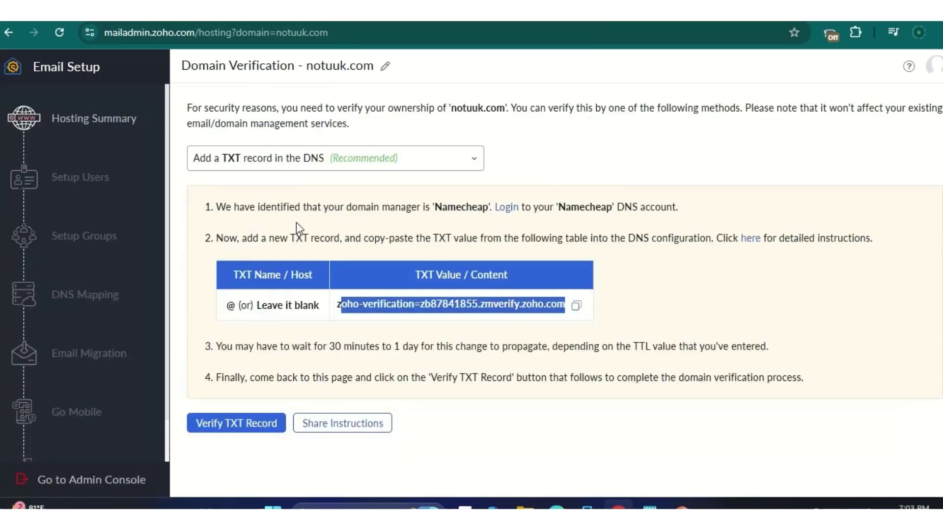
{"action": "key", "text": "ctrl+Tab"}
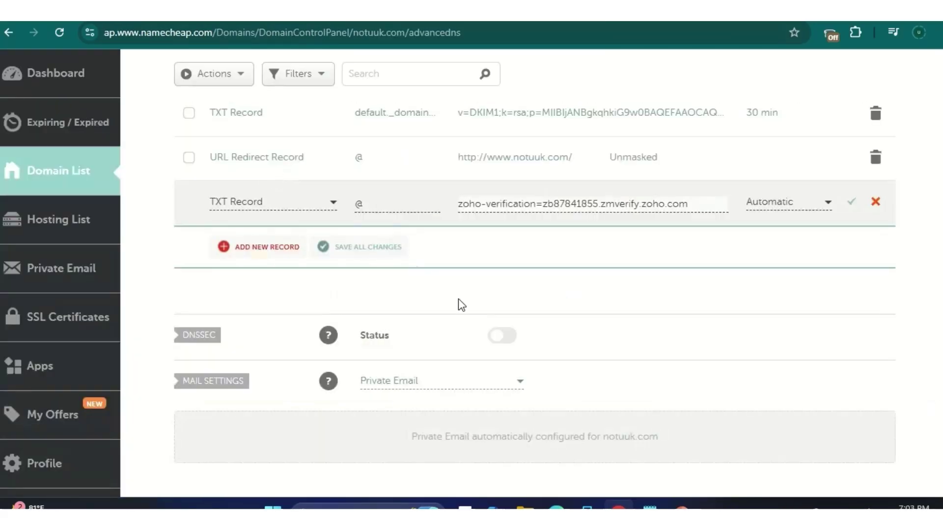
{"action": "left_click", "coordinate": [853, 206]}
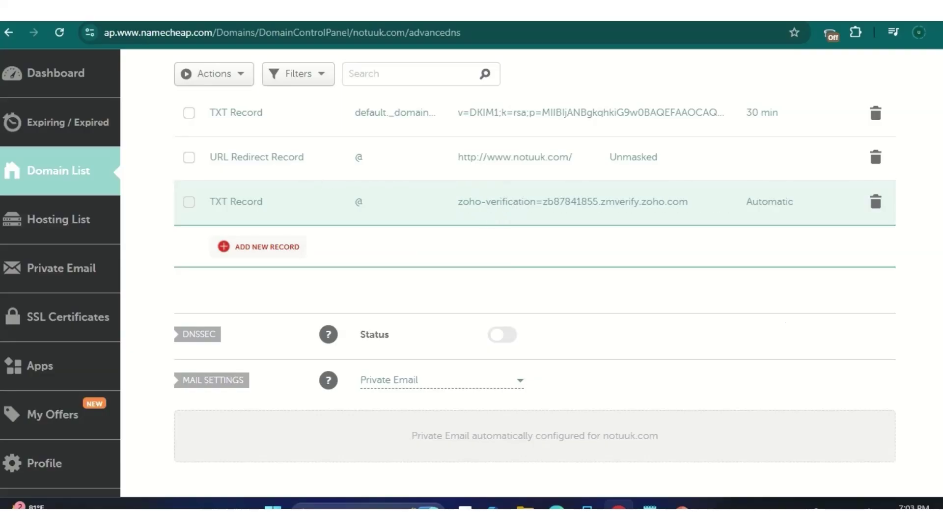
{"action": "key", "text": "ctrl+Tab"}
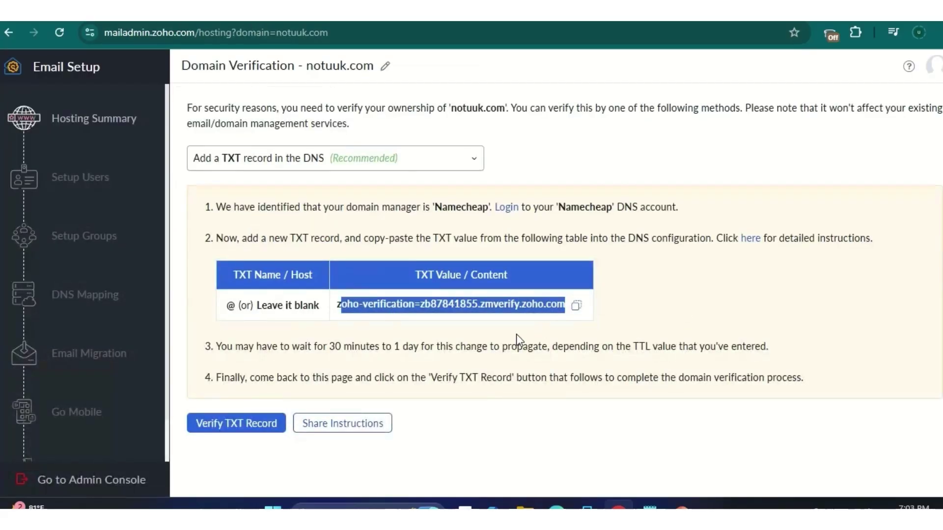
Step: Verify notuuk.com's TXT record in Zoho, retrying after the first attempt fails
{"action": "left_click", "coordinate": [560, 349]}
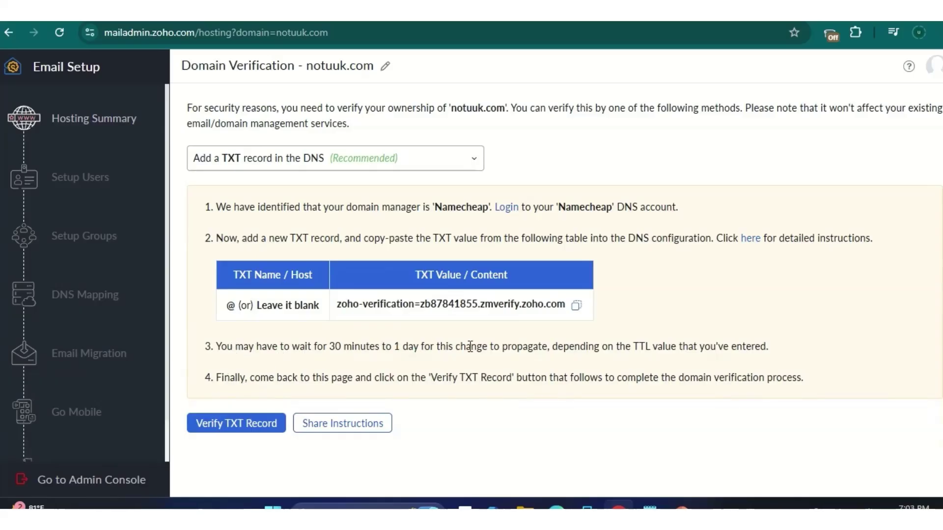
{"action": "left_click", "coordinate": [253, 428]}
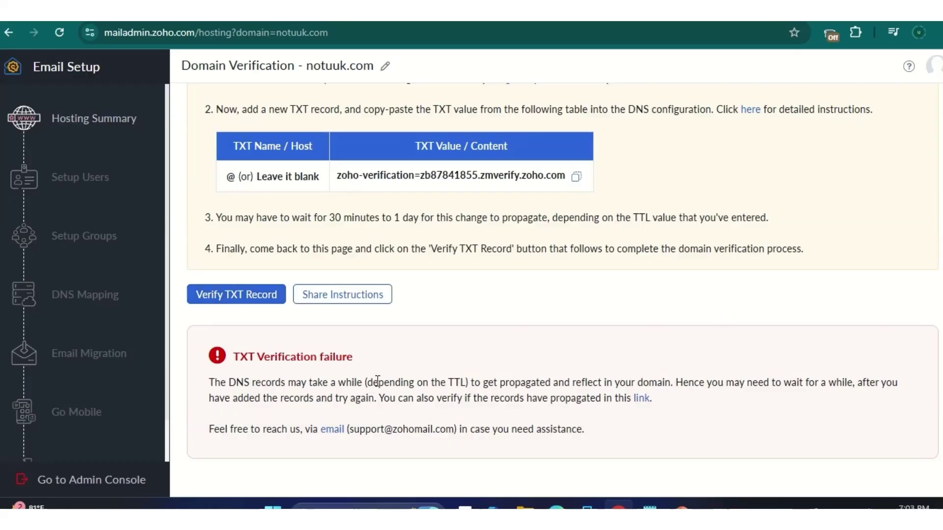
{"action": "left_click", "coordinate": [243, 295]}
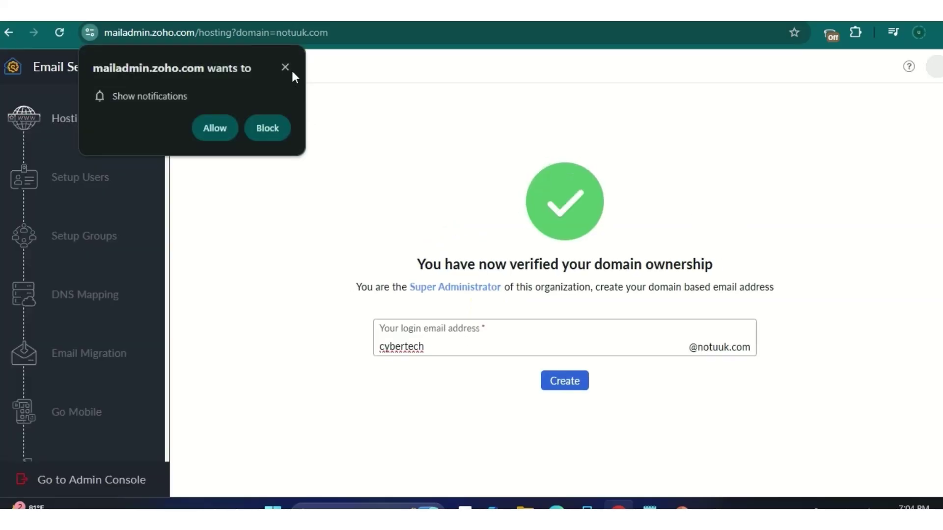
Step: Append 'w' to the Super Administrator's login name and create the notuuk.com account
{"action": "left_click", "coordinate": [286, 67]}
{"action": "left_click", "coordinate": [503, 338]}
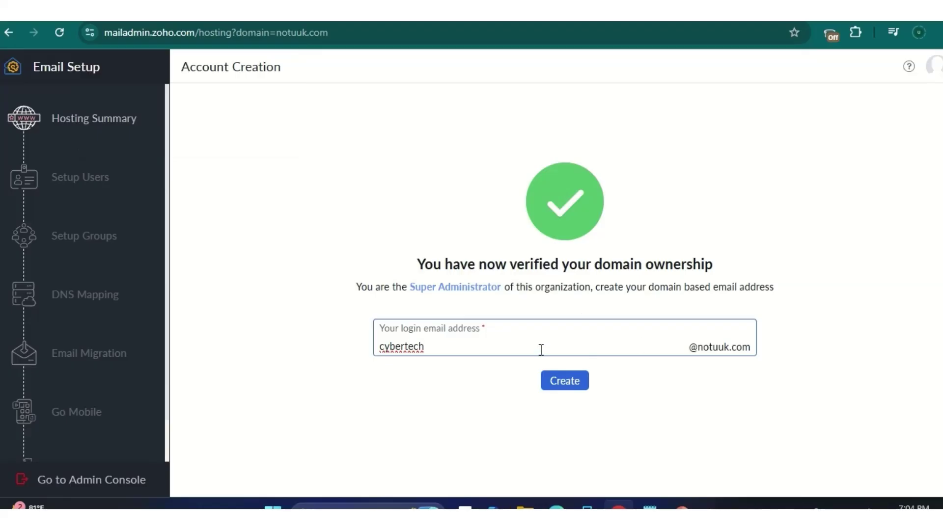
{"action": "type", "text": "world"}
{"action": "left_click", "coordinate": [564, 381]}
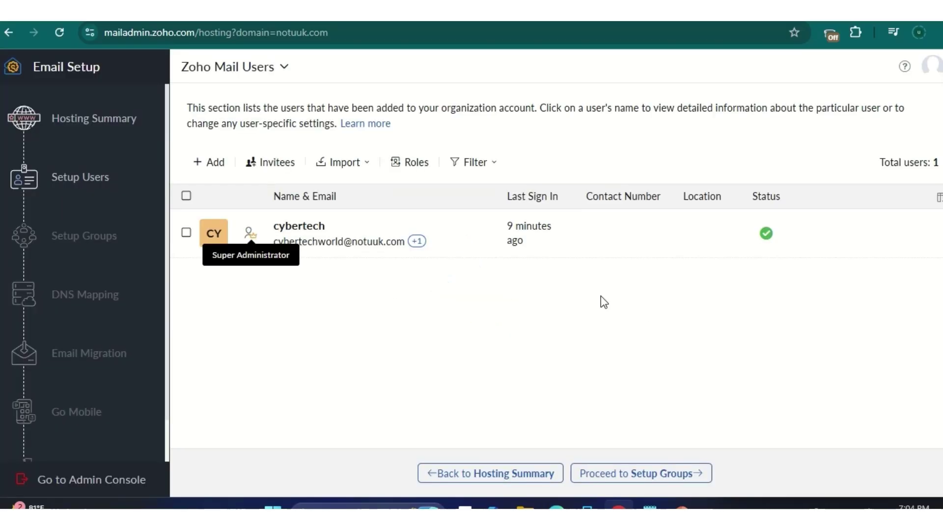
Step: Move past the Groups step to the DNS Mapping step listing Zoho's MX records
{"action": "left_click", "coordinate": [662, 474]}
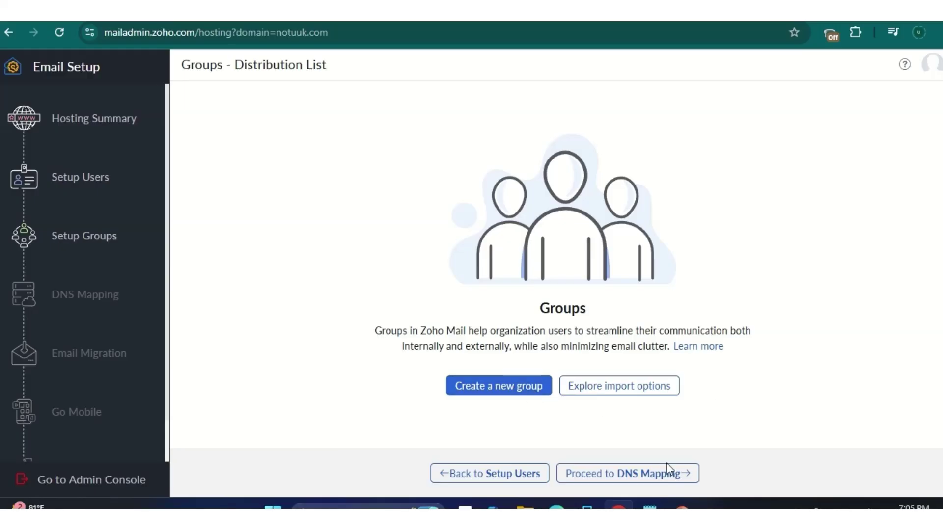
{"action": "left_click", "coordinate": [658, 475]}
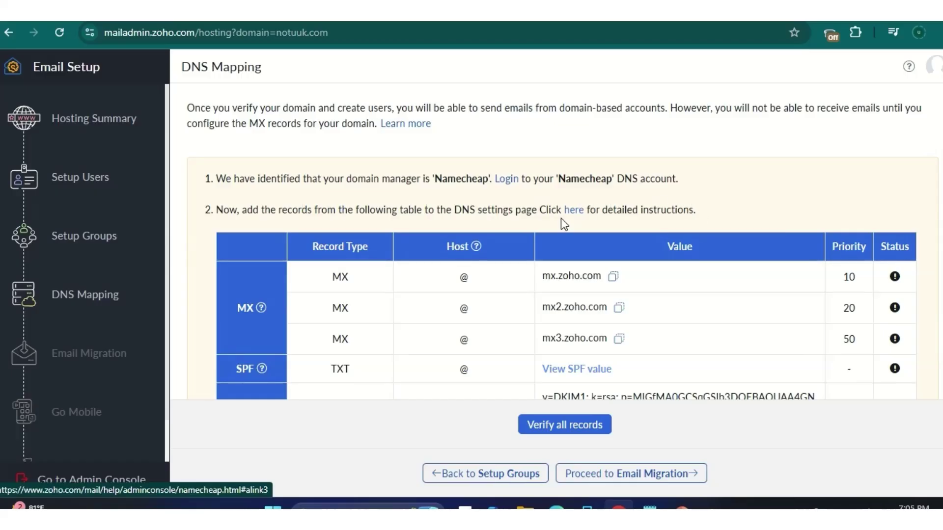
Step: Switch notuuk.com's Namecheap mail settings to Custom MX
{"action": "scroll", "coordinate": [576, 231], "scroll_direction": "down", "scroll_amount": 2}
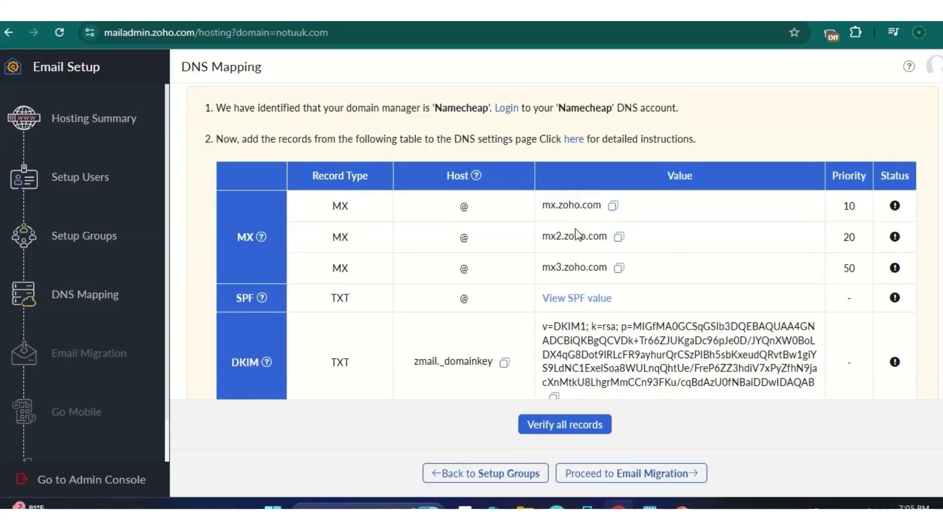
{"action": "scroll", "coordinate": [577, 236], "scroll_direction": "down", "scroll_amount": 2}
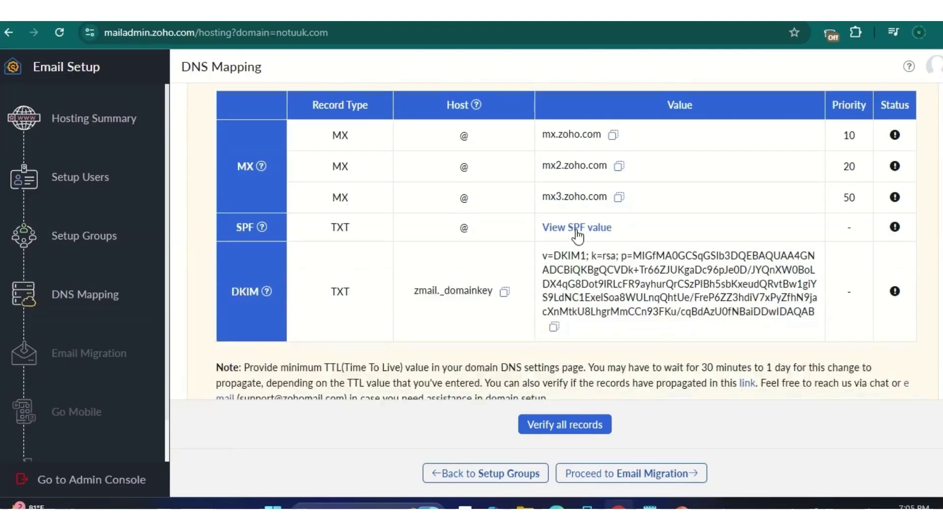
{"action": "scroll", "coordinate": [577, 230], "scroll_direction": "up", "scroll_amount": 4}
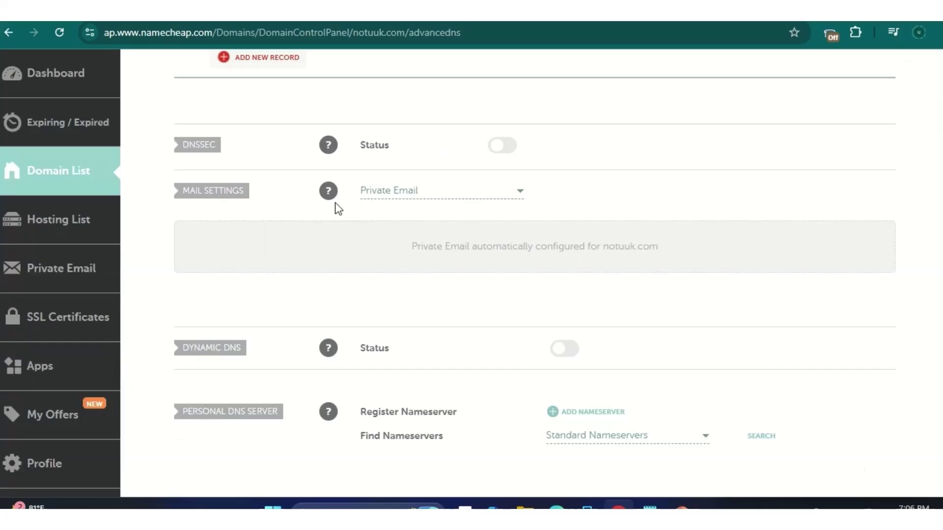
{"action": "left_click", "coordinate": [510, 190]}
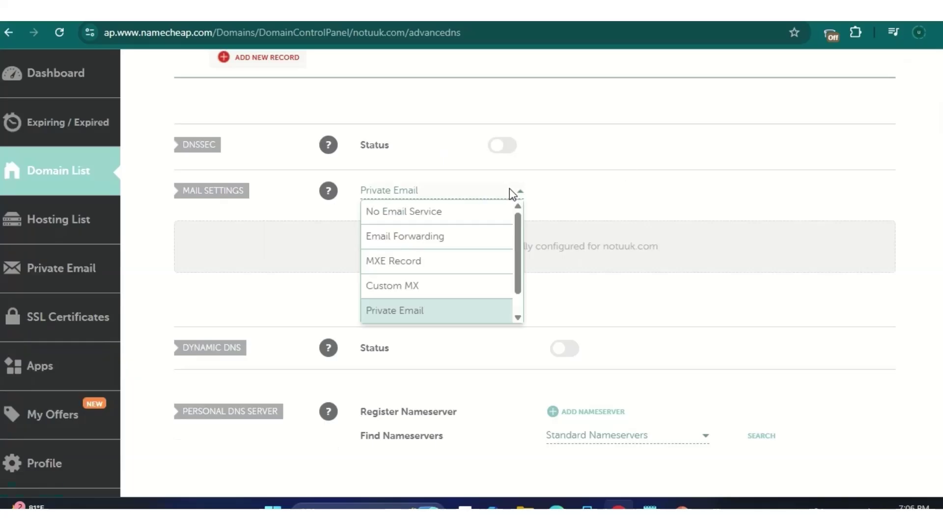
{"action": "left_click", "coordinate": [490, 281]}
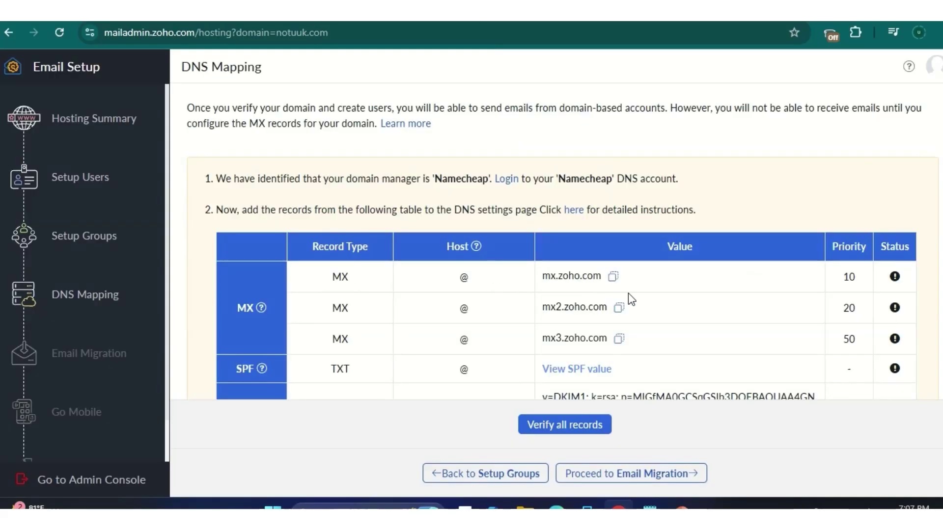
Step: Enter an MX record with host @ and value mx.zoho.com copied from Zoho
{"action": "left_click", "coordinate": [612, 276]}
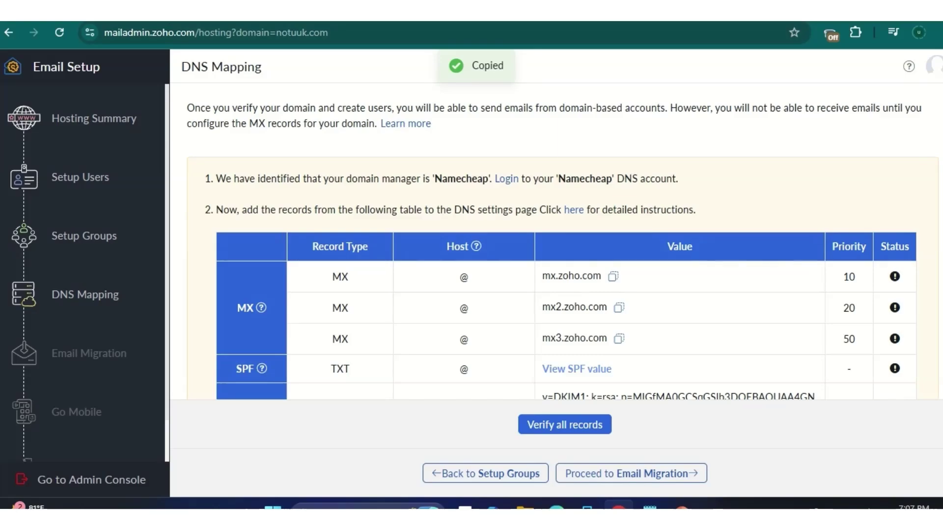
{"action": "left_click", "coordinate": [165, 22]}
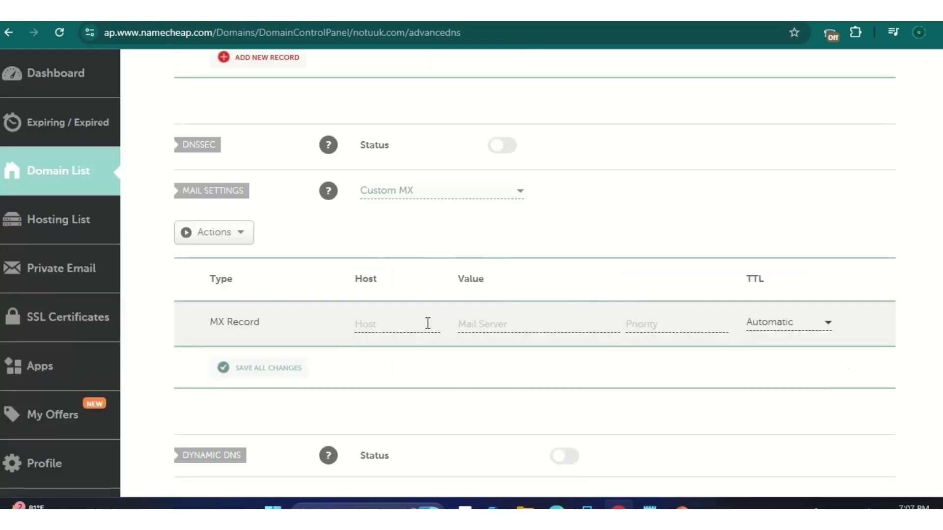
{"action": "left_click", "coordinate": [428, 323]}
{"action": "type", "text": "@"}
{"action": "scroll", "coordinate": [445, 256], "scroll_direction": "down", "scroll_amount": 1}
{"action": "left_click", "coordinate": [484, 254]}
{"action": "right_click", "coordinate": [485, 254]}
{"action": "left_click", "coordinate": [529, 338]}
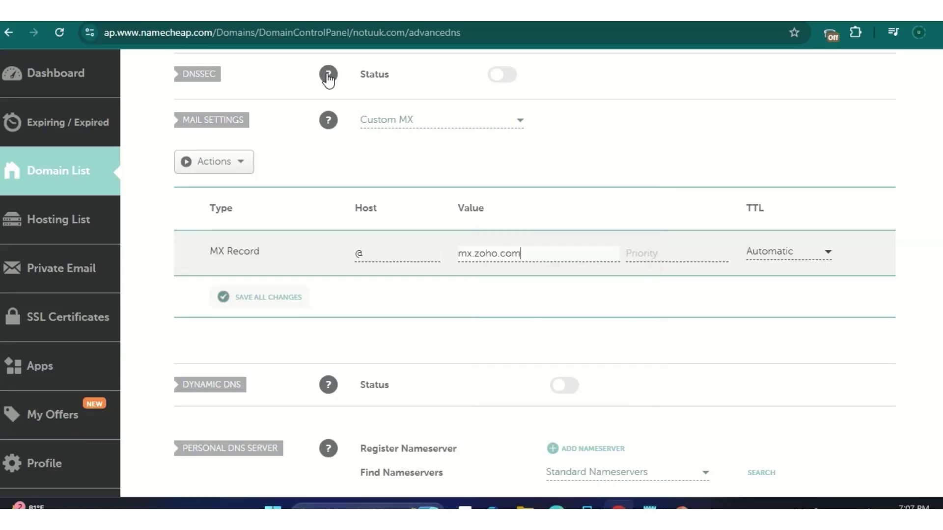
Step: Give the MX record priority 10 as listed in Zoho and save all changes
{"action": "key", "text": "ctrl+Tab"}
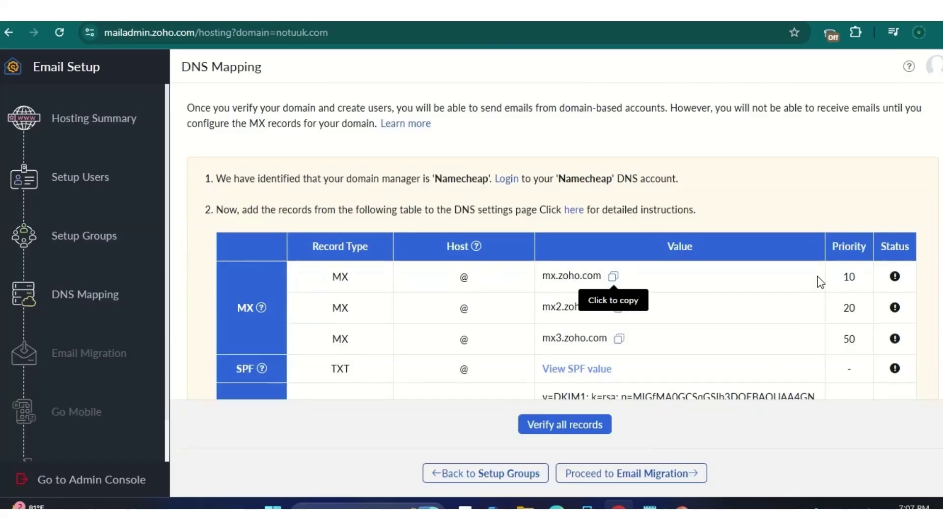
{"action": "key", "text": "ctrl+Tab"}
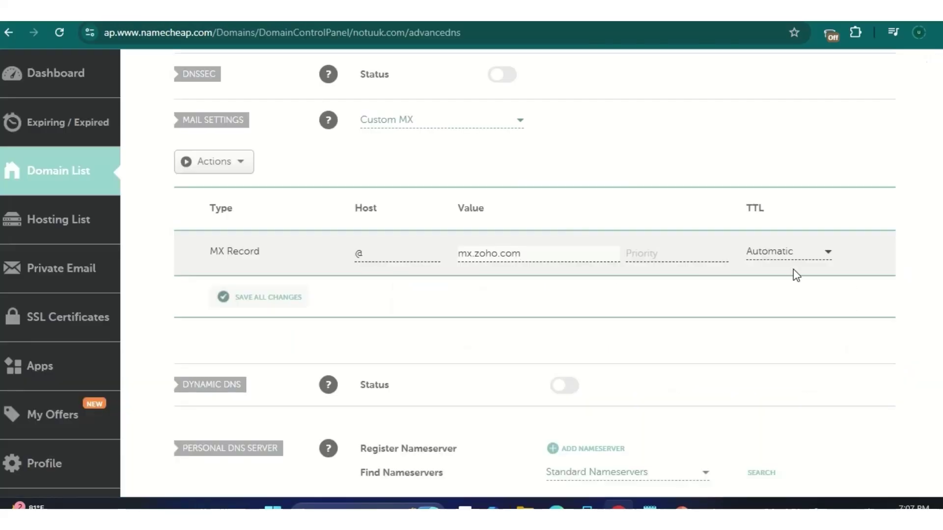
{"action": "left_click", "coordinate": [653, 251]}
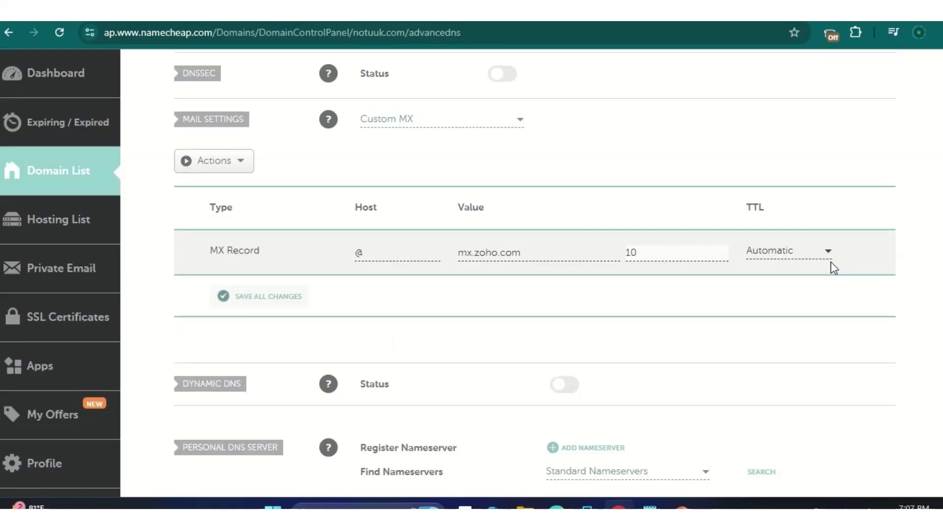
{"action": "scroll", "coordinate": [834, 250], "scroll_direction": "down", "scroll_amount": 3}
{"action": "scroll", "coordinate": [835, 251], "scroll_direction": "up", "scroll_amount": 2}
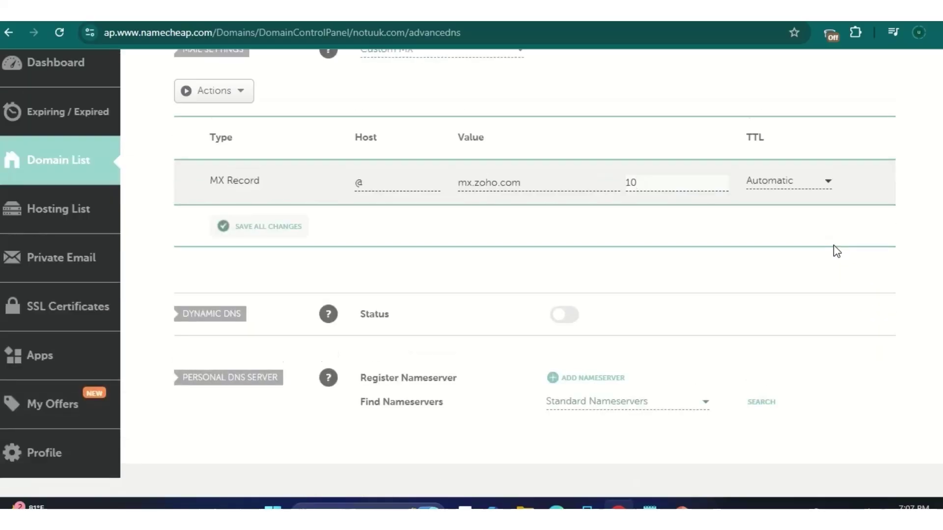
{"action": "scroll", "coordinate": [836, 251], "scroll_direction": "up", "scroll_amount": 3}
{"action": "left_click", "coordinate": [284, 418]}
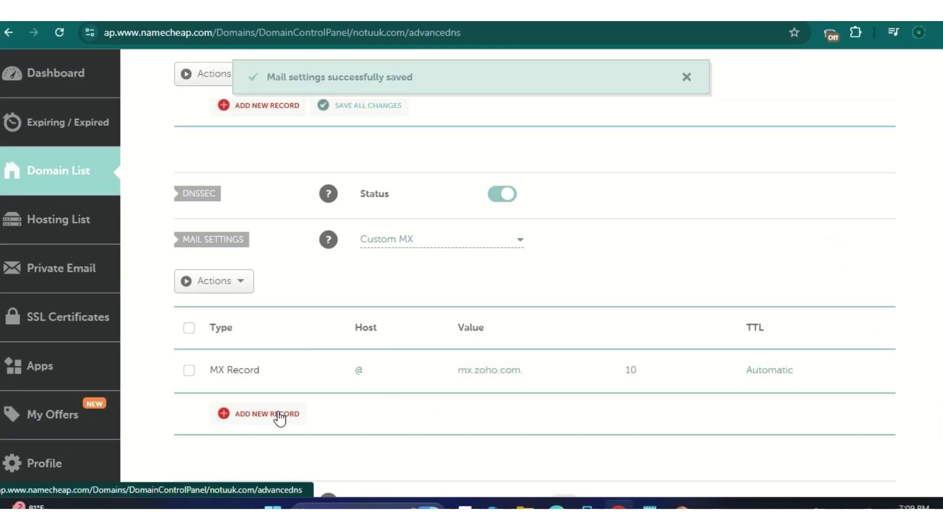
Step: Add a new Namecheap MX row with host @, copying mx2.zoho.com from Zoho's DNS records
{"action": "left_click", "coordinate": [279, 414]}
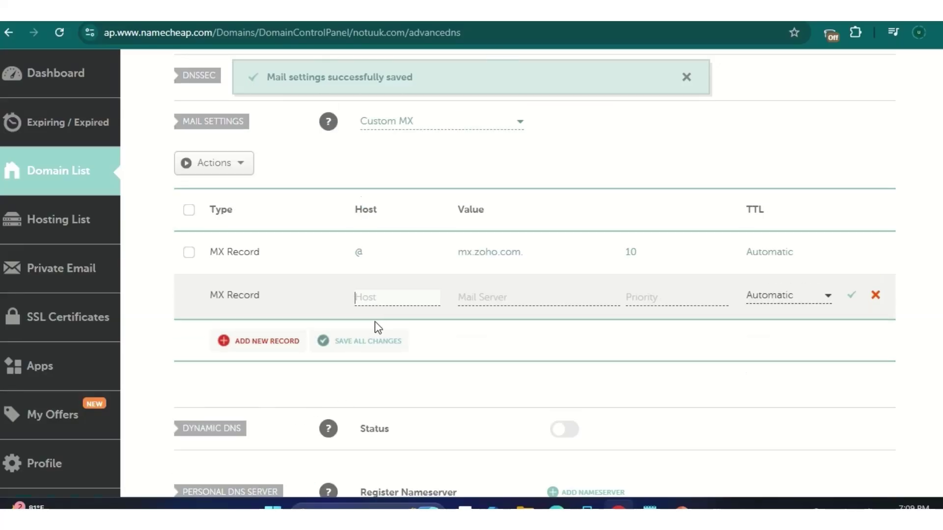
{"action": "left_click", "coordinate": [260, 21]}
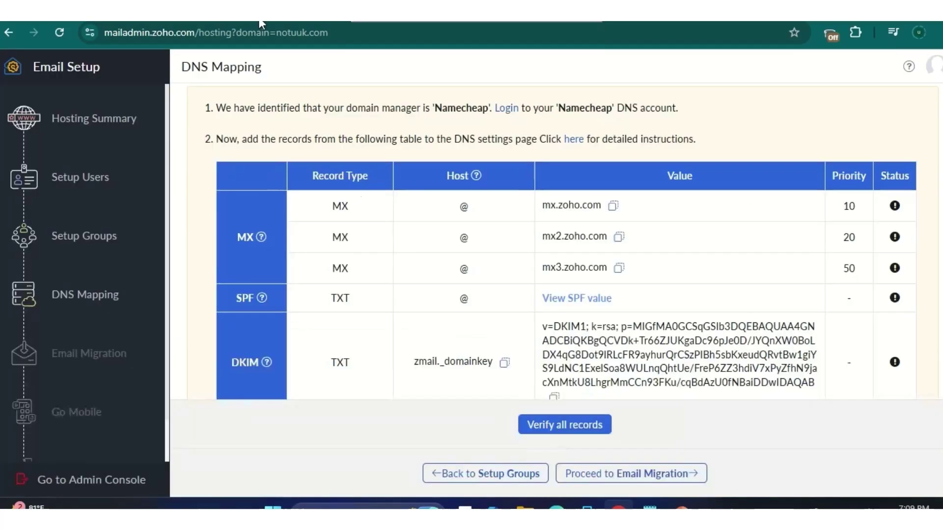
{"action": "left_click", "coordinate": [619, 237]}
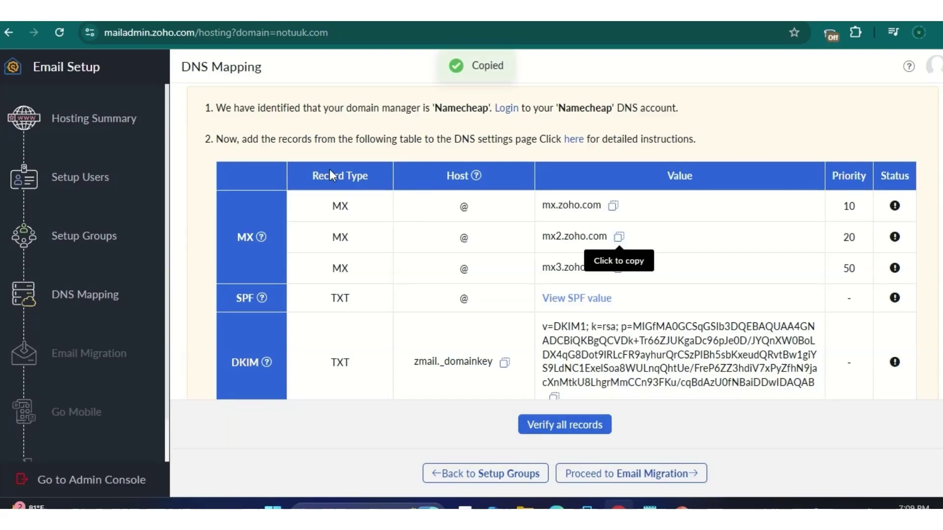
{"action": "key", "text": "ctrl+Tab"}
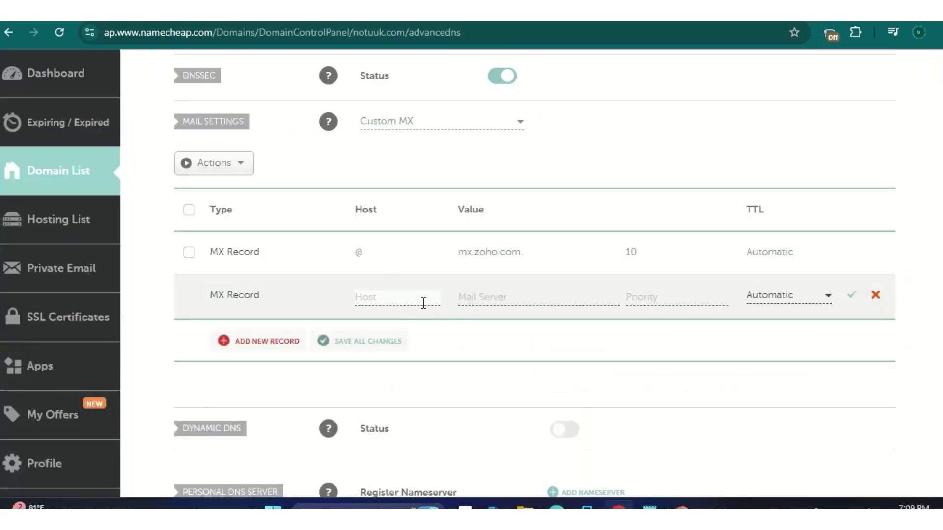
{"action": "type", "text": "@"}
Step: Save the row as mx2.zoho.com with priority 20 and add a third empty MX row
{"action": "left_click", "coordinate": [490, 296]}
{"action": "right_click", "coordinate": [490, 295]}
{"action": "left_click", "coordinate": [526, 332]}
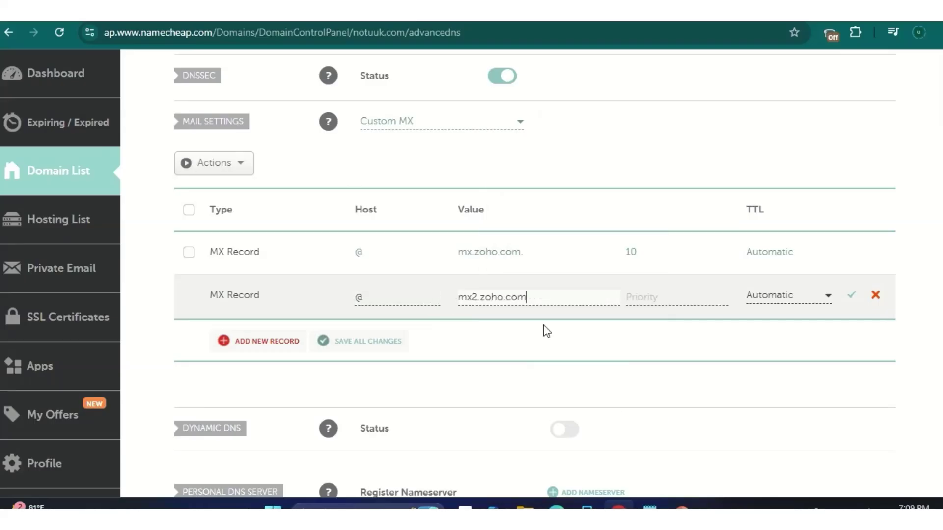
{"action": "left_click", "coordinate": [653, 298]}
{"action": "type", "text": "2"}
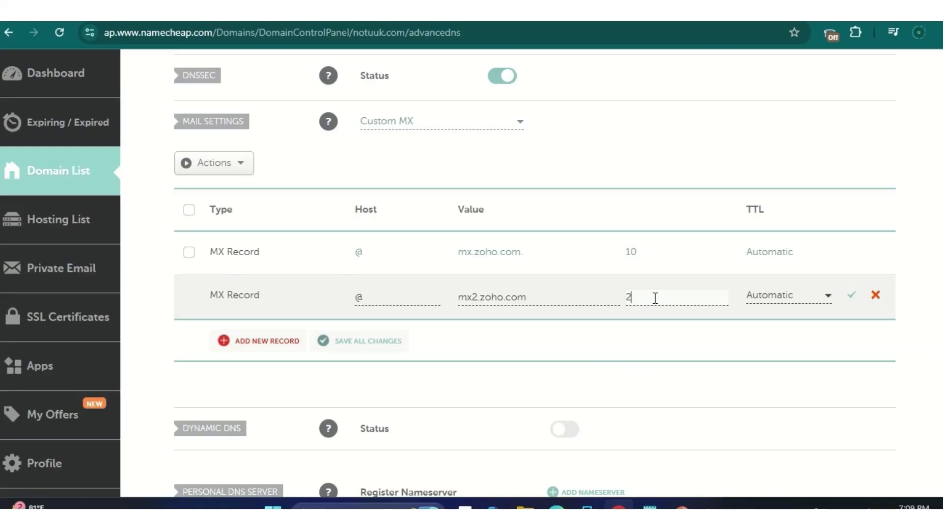
{"action": "type", "text": "0"}
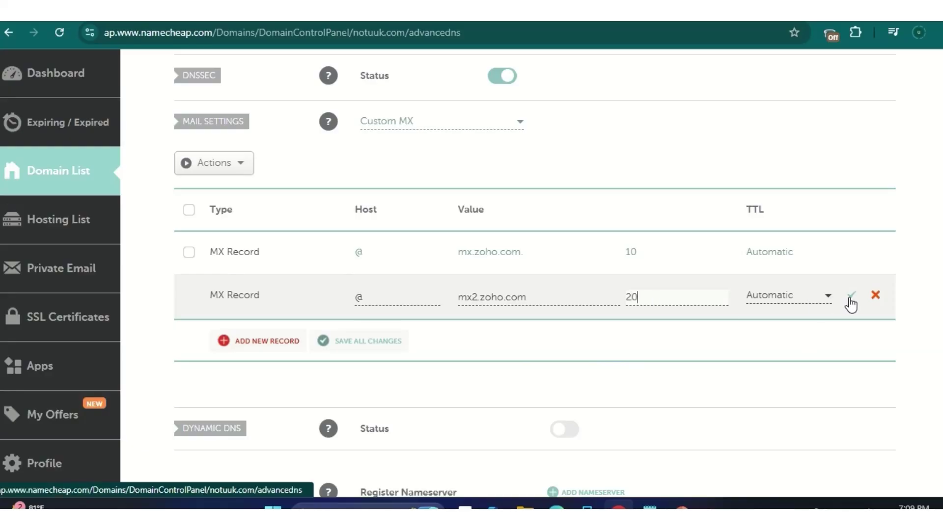
{"action": "left_click", "coordinate": [851, 297]}
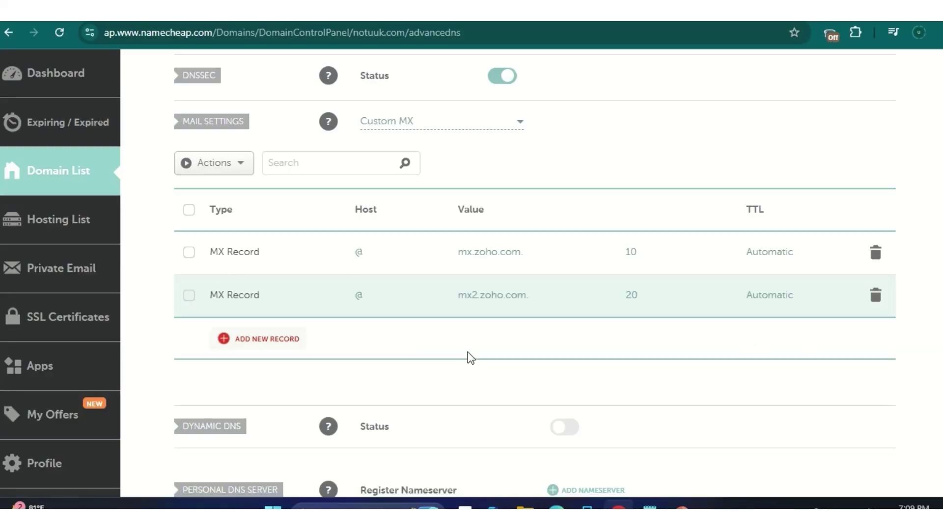
{"action": "left_click", "coordinate": [265, 346]}
{"action": "scroll", "coordinate": [284, 194], "scroll_direction": "down", "scroll_amount": 1}
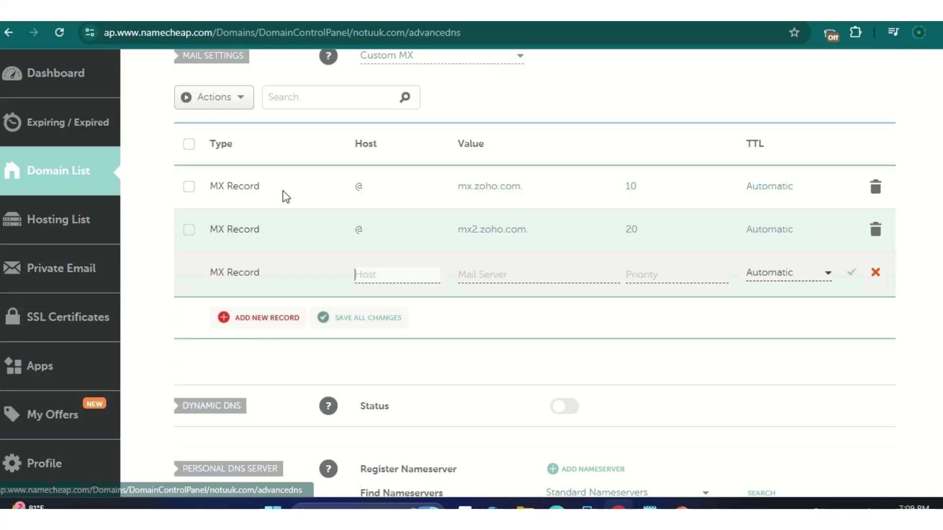
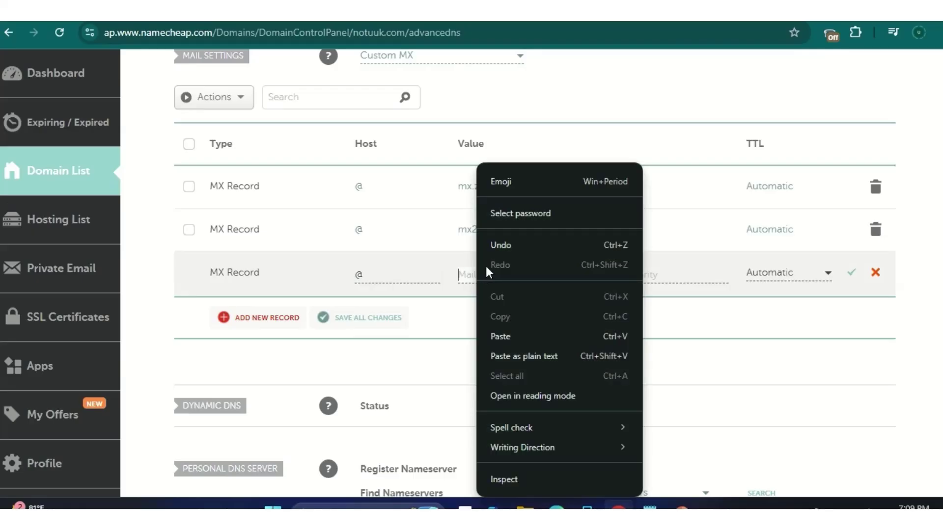
Step: Paste mx3.zoho.com as the mail server, give it priority 50, and save the MX record
{"action": "left_click", "coordinate": [504, 329]}
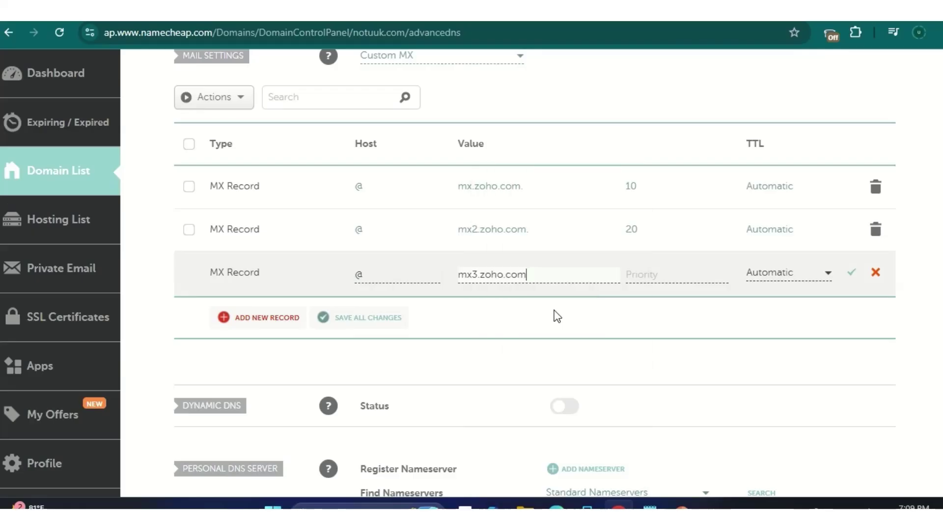
{"action": "left_click", "coordinate": [641, 275]}
{"action": "type", "text": "5"}
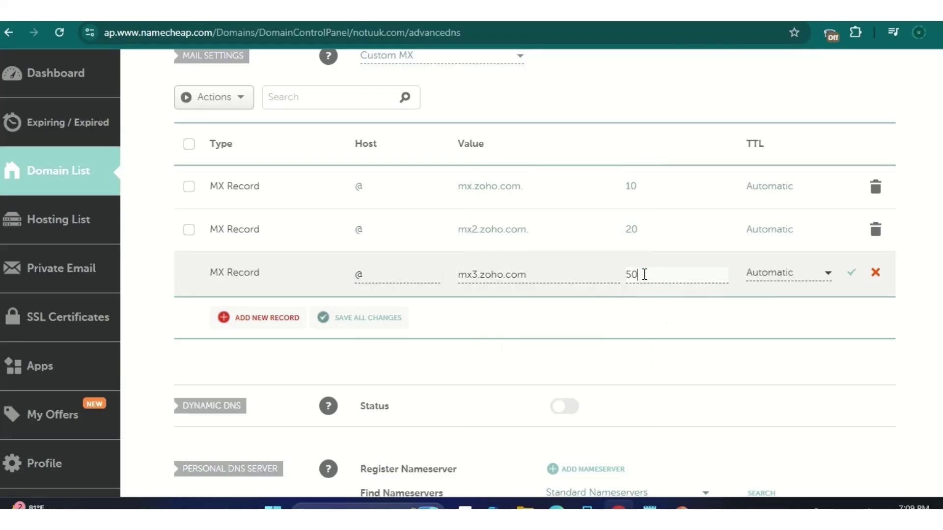
{"action": "type", "text": "0"}
{"action": "left_click", "coordinate": [851, 273]}
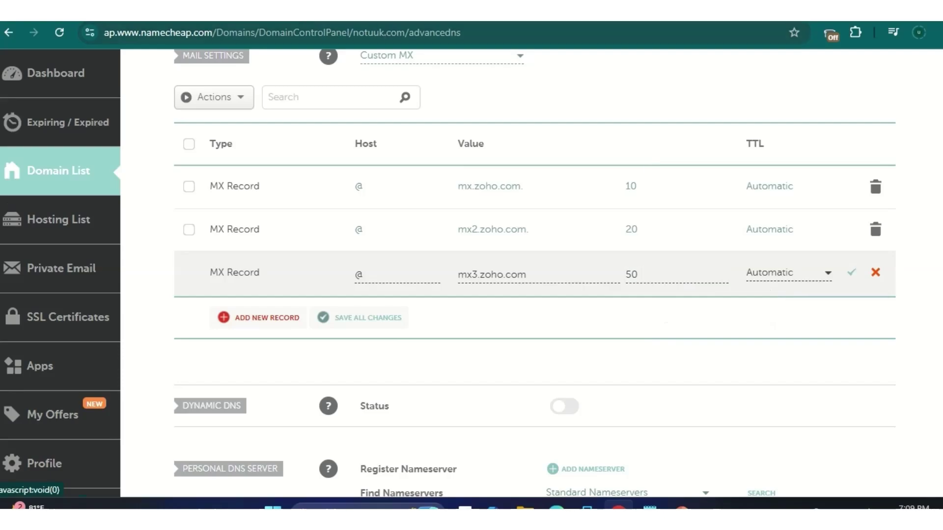
Step: On Zoho's DNS Mapping page, view the recommended SPF and copy v=spf1 include:zohomail.com ~all
{"action": "left_click", "coordinate": [265, 14]}
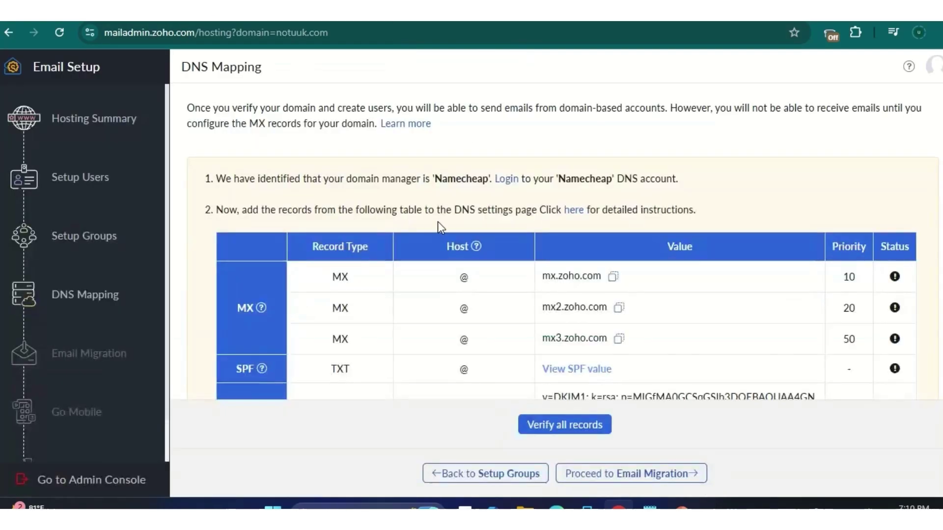
{"action": "scroll", "coordinate": [620, 301], "scroll_direction": "down", "scroll_amount": 1}
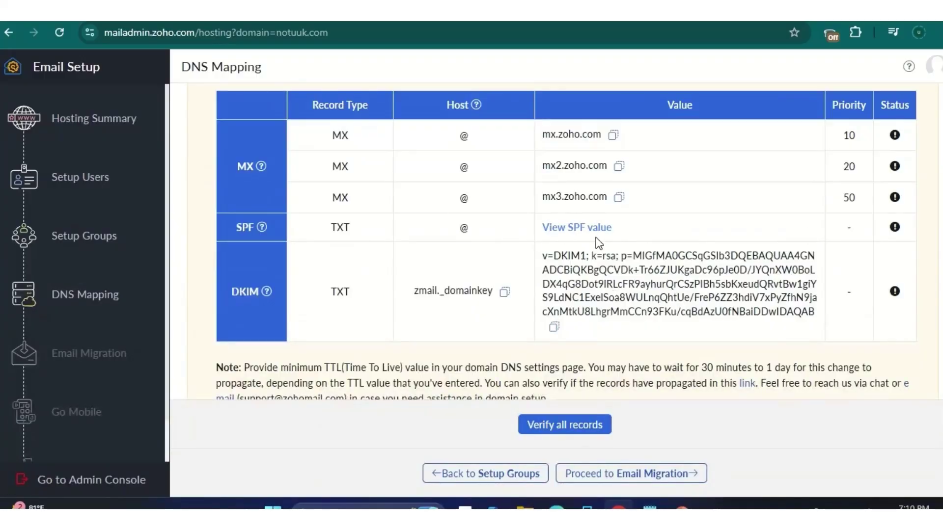
{"action": "scroll", "coordinate": [596, 246], "scroll_direction": "up", "scroll_amount": 1}
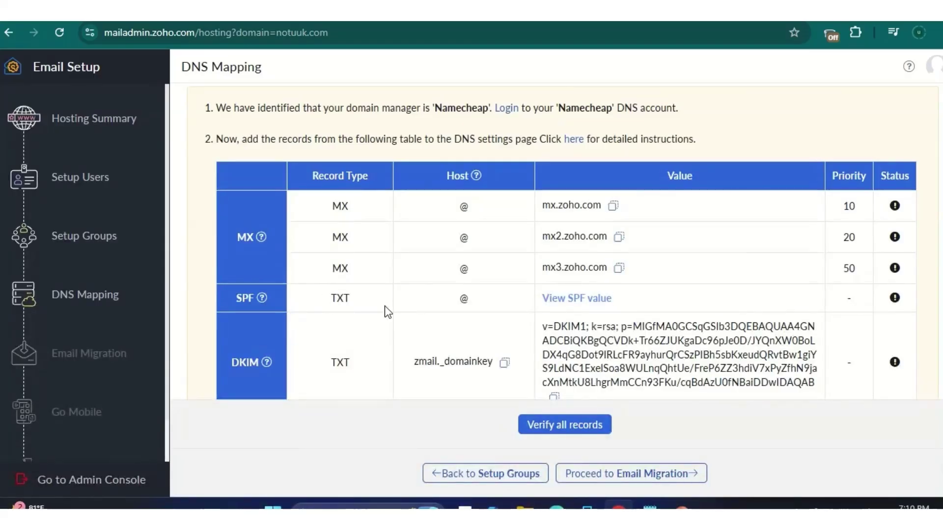
{"action": "left_click", "coordinate": [582, 298]}
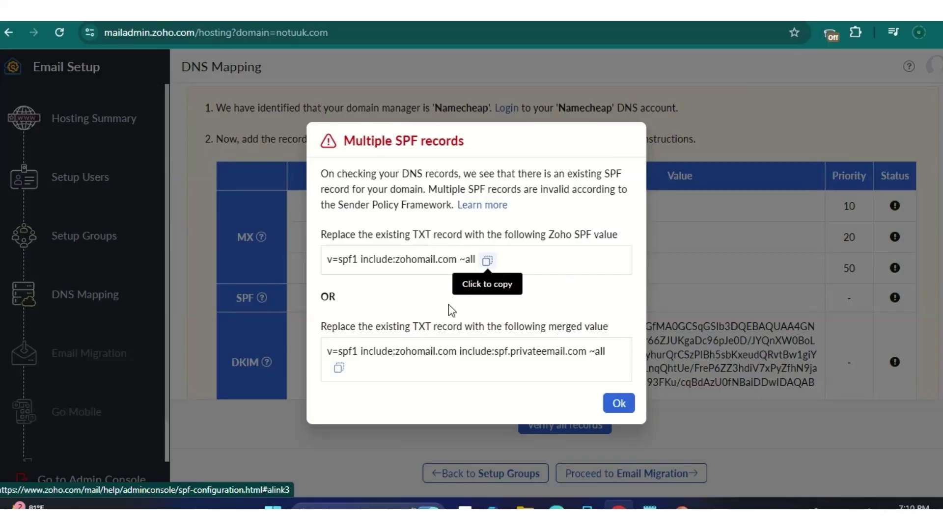
{"action": "left_click", "coordinate": [486, 259]}
{"action": "left_click", "coordinate": [701, 489]}
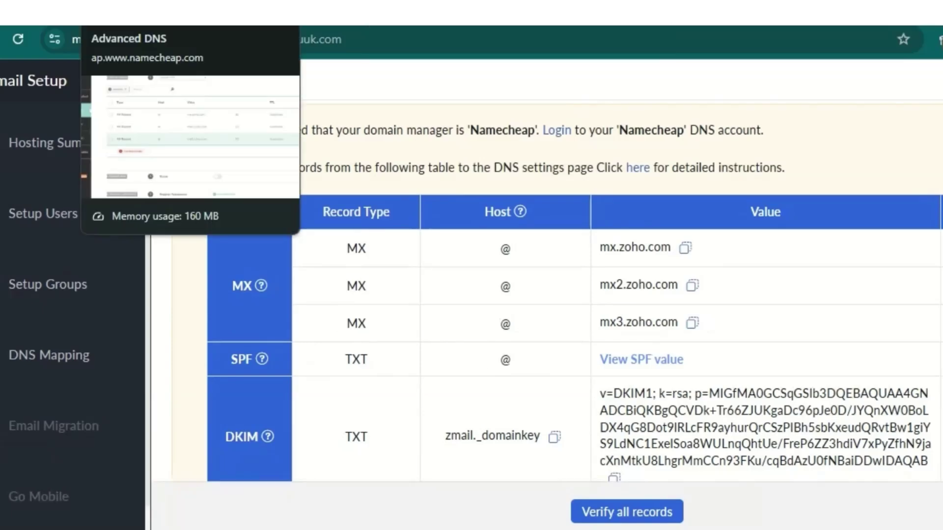
Step: In Namecheap's host records, discard an accidentally added empty MX record
{"action": "left_click", "coordinate": [143, 14]}
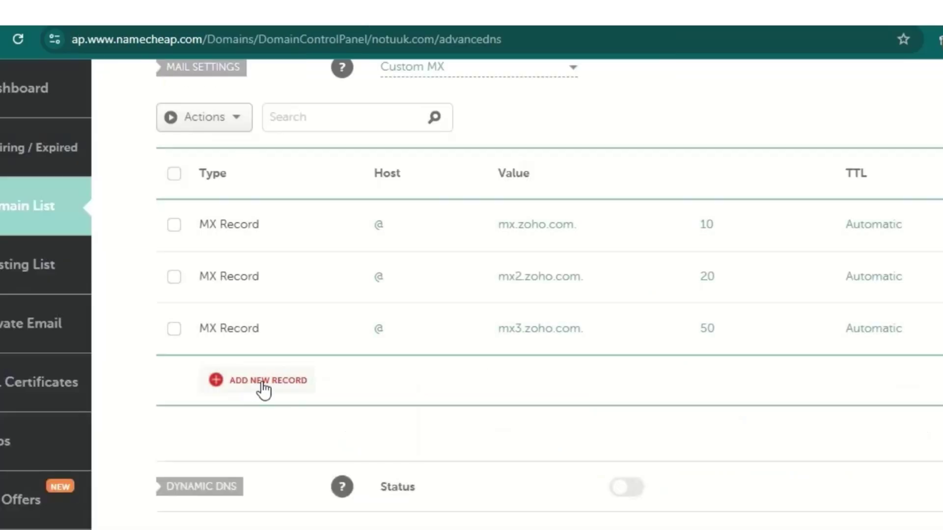
{"action": "left_click", "coordinate": [262, 385]}
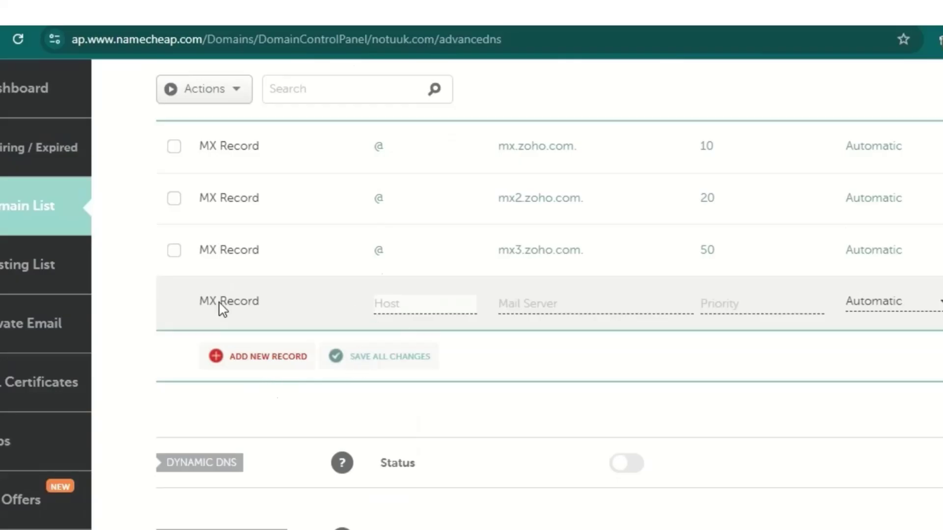
{"action": "left_click", "coordinate": [416, 301]}
{"action": "scroll", "coordinate": [427, 331], "scroll_direction": "up", "scroll_amount": 2}
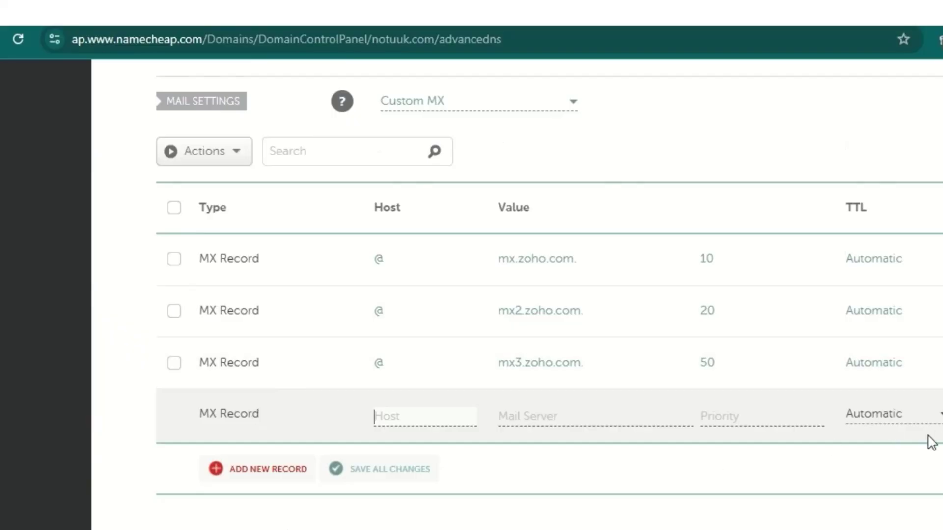
{"action": "left_click", "coordinate": [938, 415]}
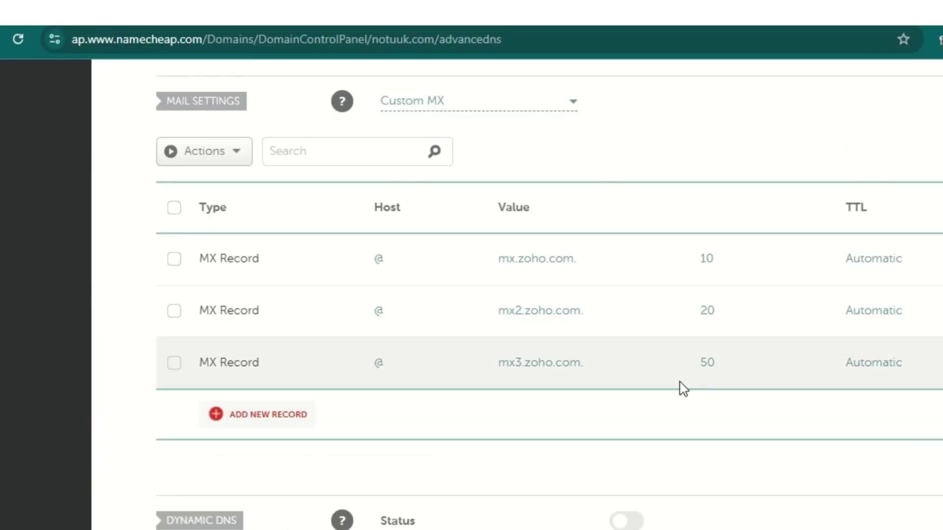
{"action": "scroll", "coordinate": [668, 409], "scroll_direction": "up", "scroll_amount": 1}
{"action": "scroll", "coordinate": [663, 410], "scroll_direction": "down", "scroll_amount": 5}
{"action": "scroll", "coordinate": [665, 410], "scroll_direction": "up", "scroll_amount": 8}
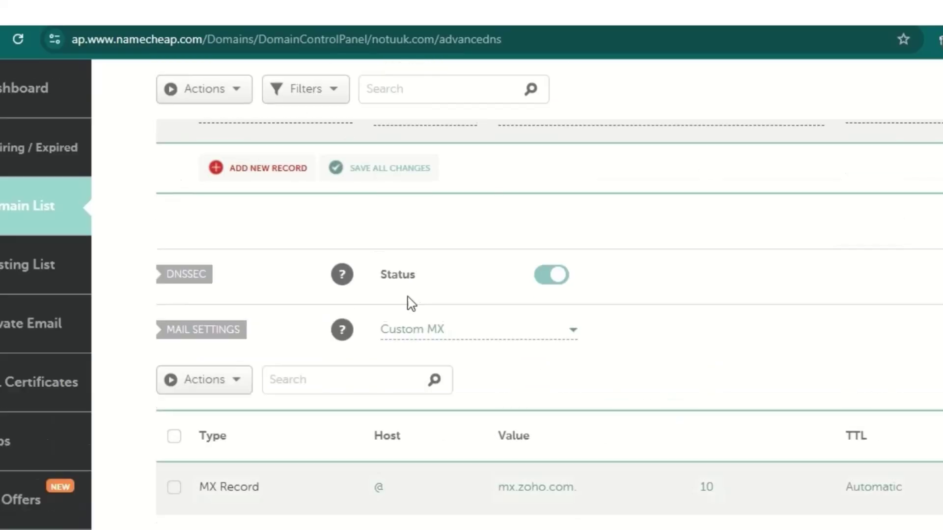
{"action": "scroll", "coordinate": [243, 258], "scroll_direction": "up", "scroll_amount": 2}
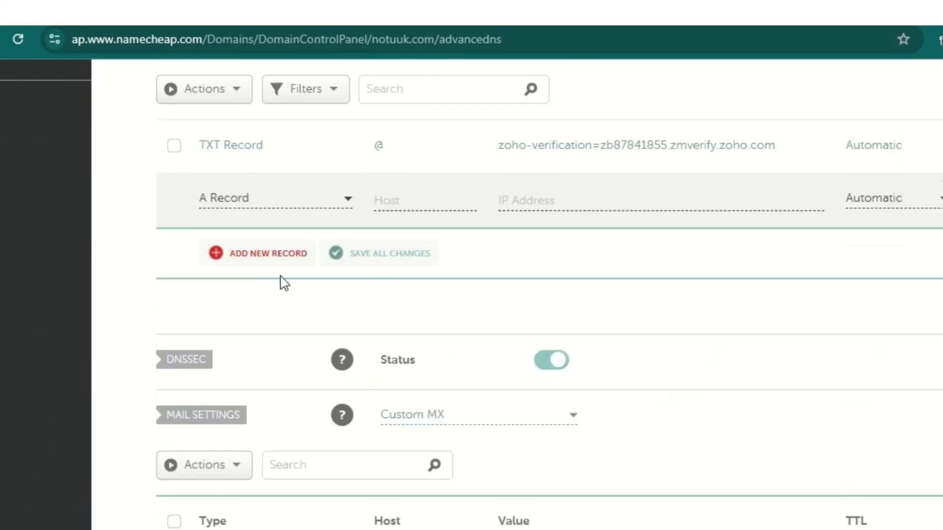
{"action": "scroll", "coordinate": [412, 319], "scroll_direction": "up", "scroll_amount": 1}
{"action": "scroll", "coordinate": [421, 315], "scroll_direction": "up", "scroll_amount": 2}
{"action": "scroll", "coordinate": [423, 315], "scroll_direction": "up", "scroll_amount": 3}
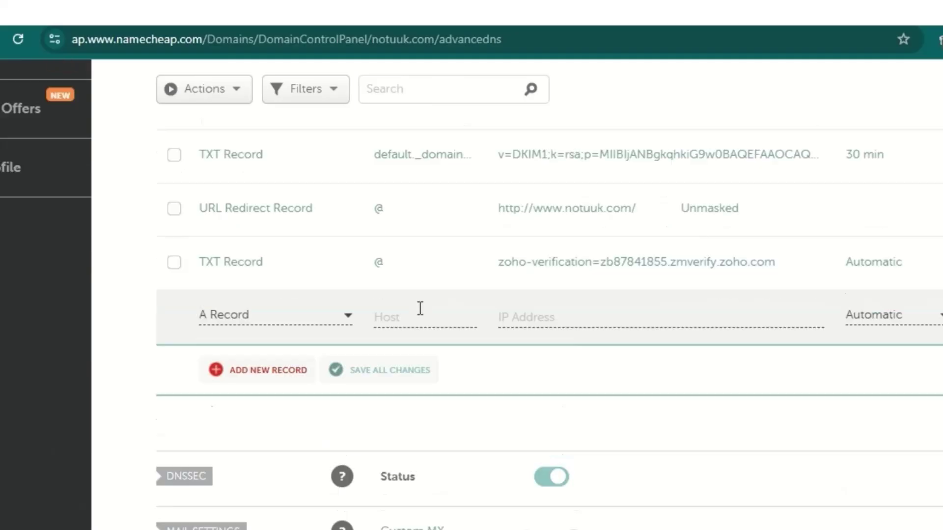
{"action": "scroll", "coordinate": [280, 312], "scroll_direction": "down", "scroll_amount": 1}
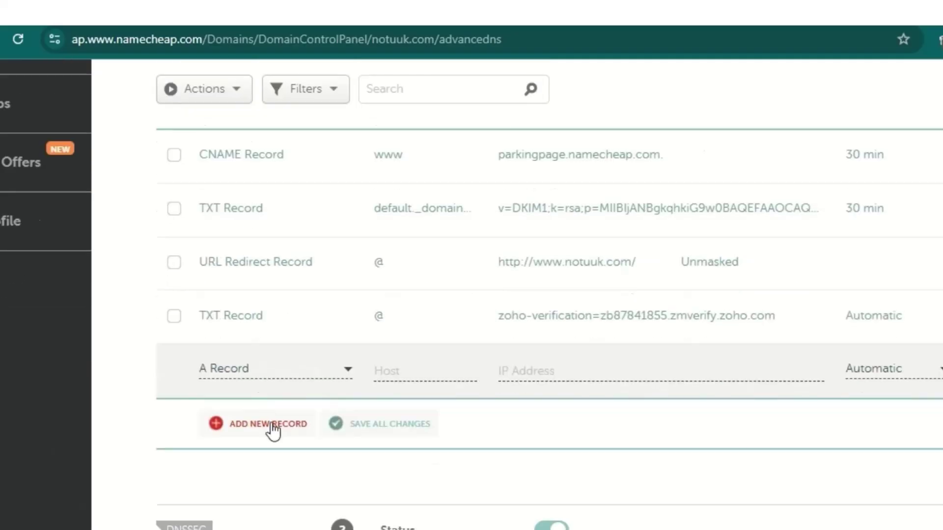
Step: Add and save a TXT record with host @ and value v=spf1 include:zohomail.com ~all
{"action": "left_click", "coordinate": [273, 425]}
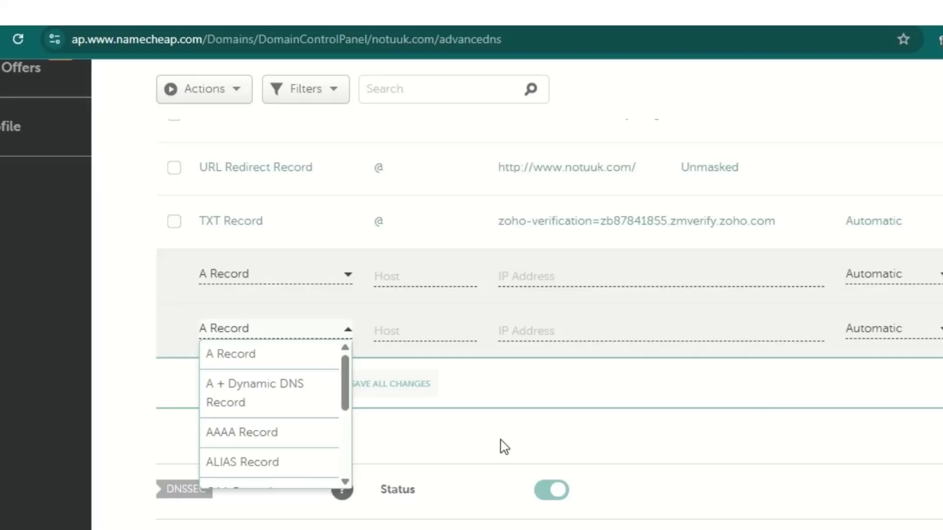
{"action": "scroll", "coordinate": [275, 415], "scroll_direction": "down", "scroll_amount": 2}
{"action": "scroll", "coordinate": [274, 415], "scroll_direction": "down", "scroll_amount": 3}
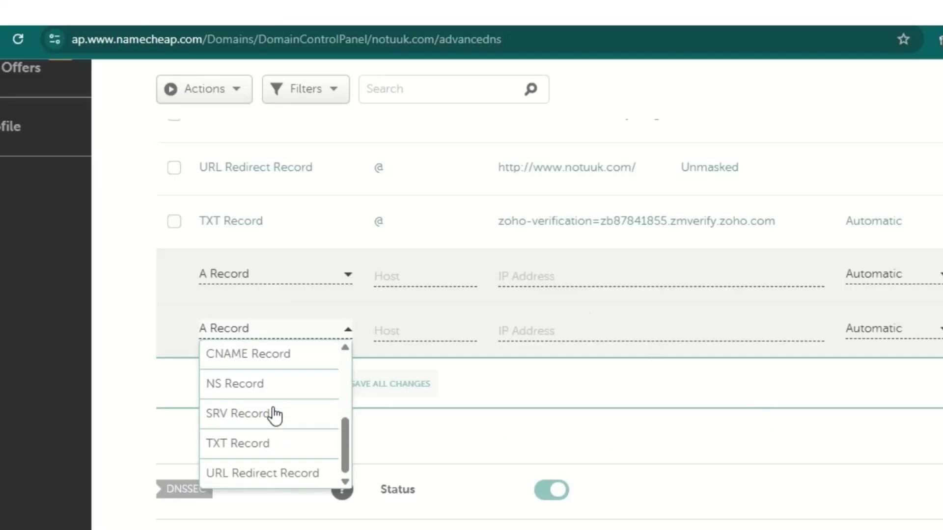
{"action": "left_click", "coordinate": [258, 451]}
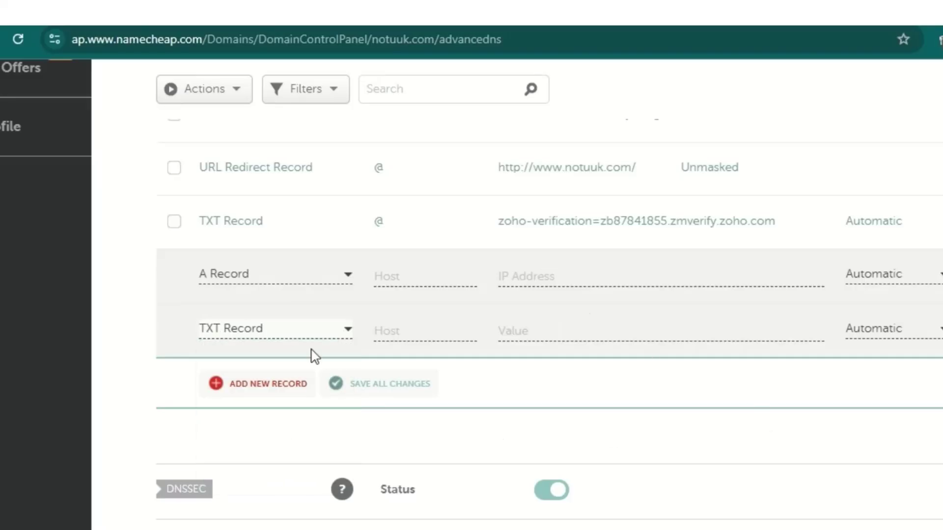
{"action": "left_click", "coordinate": [407, 330]}
{"action": "type", "text": "@"}
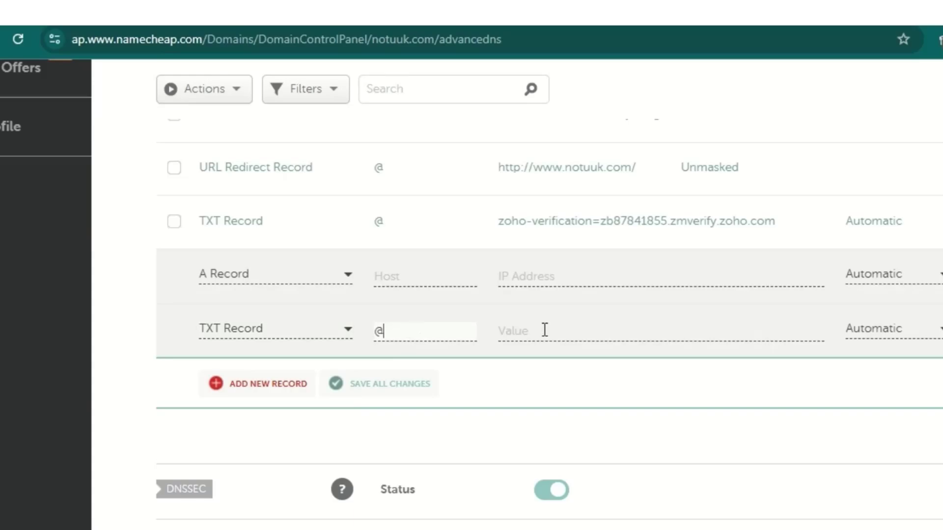
{"action": "left_click", "coordinate": [560, 330]}
{"action": "right_click", "coordinate": [560, 331]}
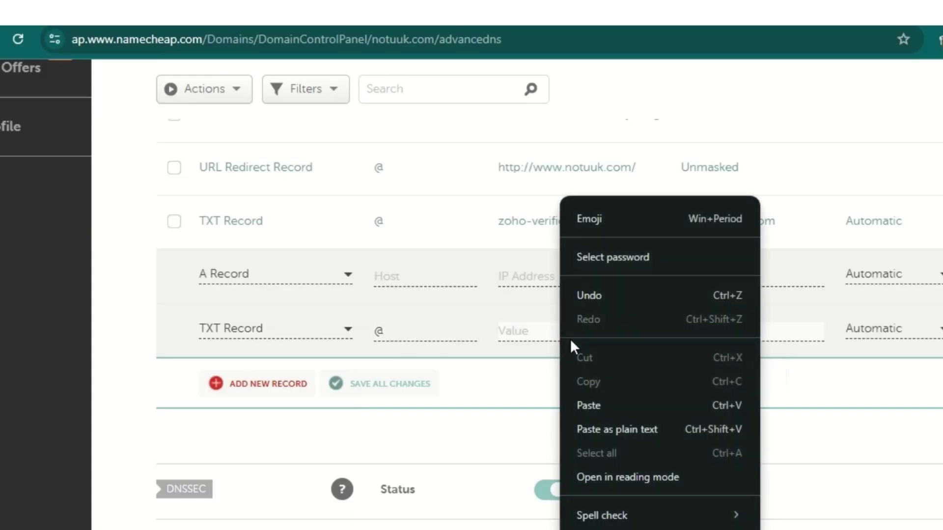
{"action": "left_click", "coordinate": [602, 406]}
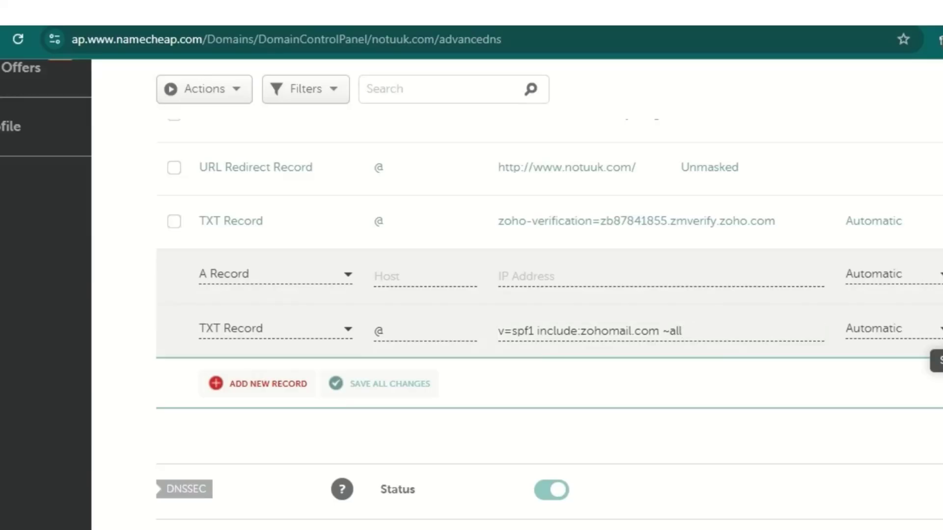
{"action": "left_click", "coordinate": [936, 361]}
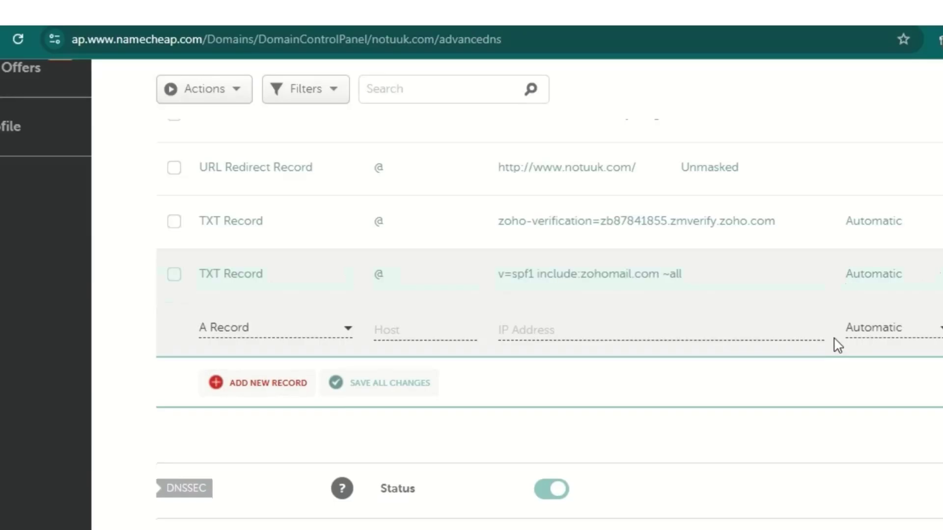
Step: Copy the DKIM host name zmail._domainkey from Zoho, then return to Namecheap's records
{"action": "key", "text": "ctrl+Tab"}
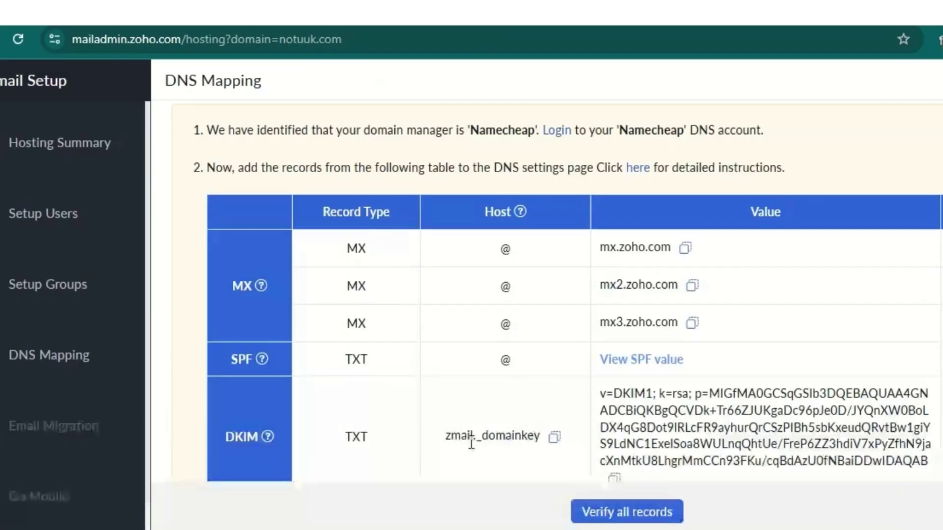
{"action": "scroll", "coordinate": [626, 381], "scroll_direction": "down", "scroll_amount": 2}
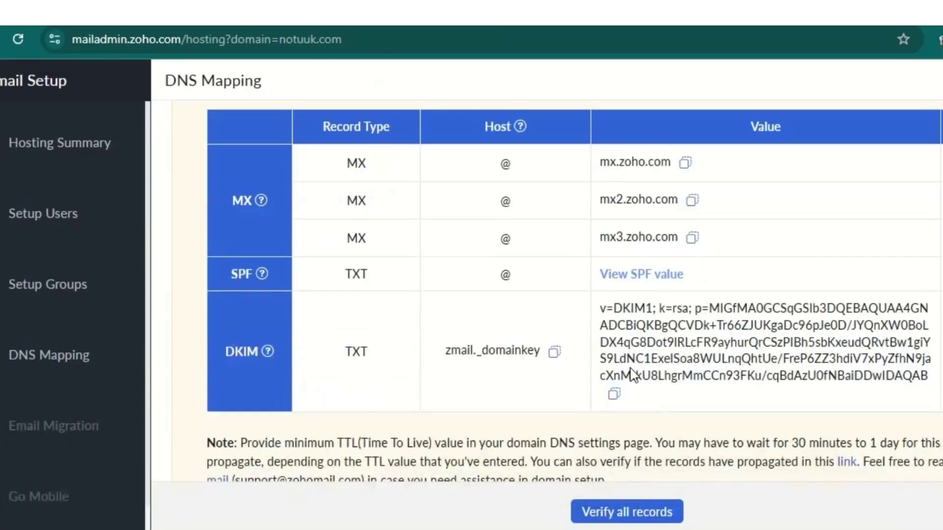
{"action": "left_click", "coordinate": [556, 353]}
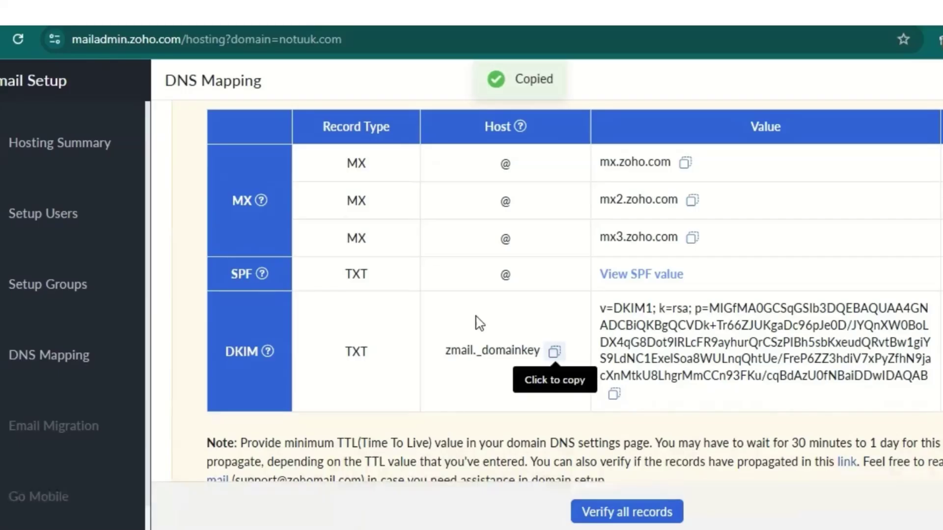
{"action": "key", "text": "ctrl+Tab"}
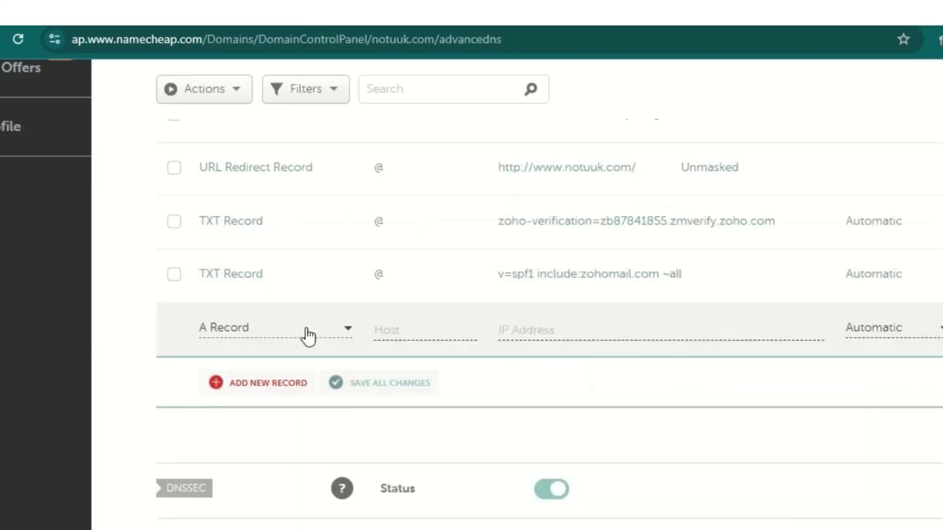
Step: Make the new record a TXT record and paste zmail._domainkey as its host
{"action": "left_click", "coordinate": [342, 329]}
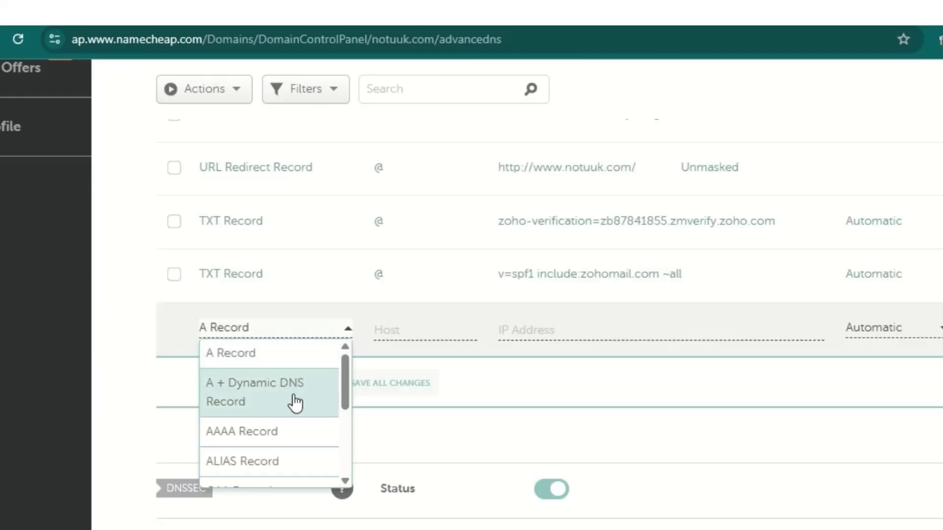
{"action": "scroll", "coordinate": [286, 417], "scroll_direction": "down", "scroll_amount": 3}
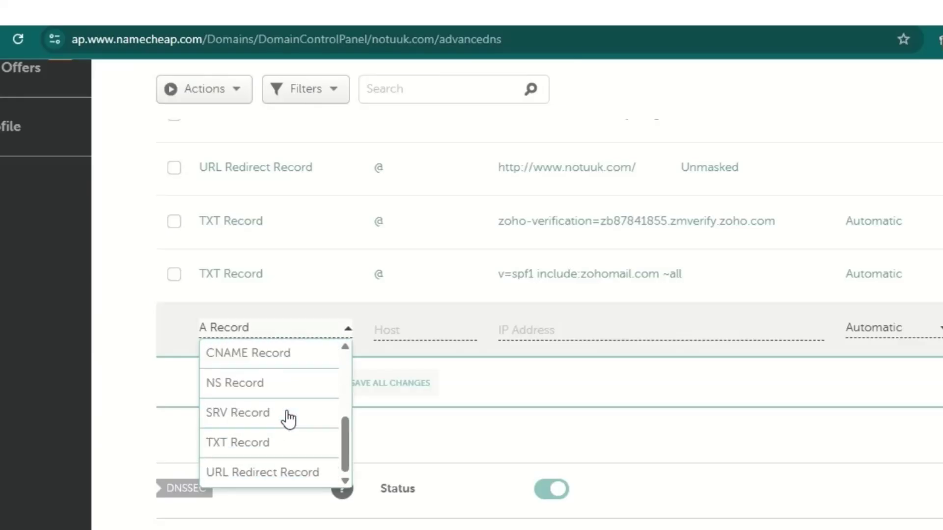
{"action": "left_click", "coordinate": [272, 443]}
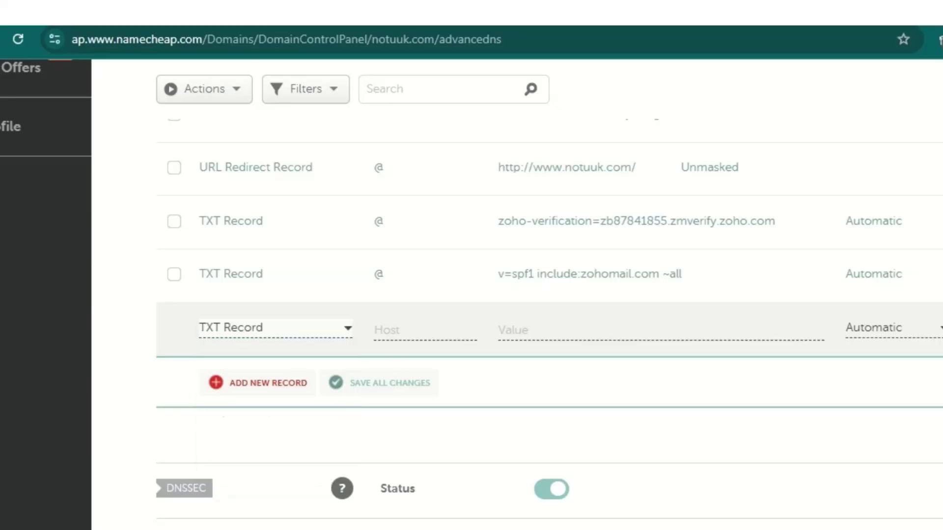
{"action": "key", "text": "ctrl+Tab"}
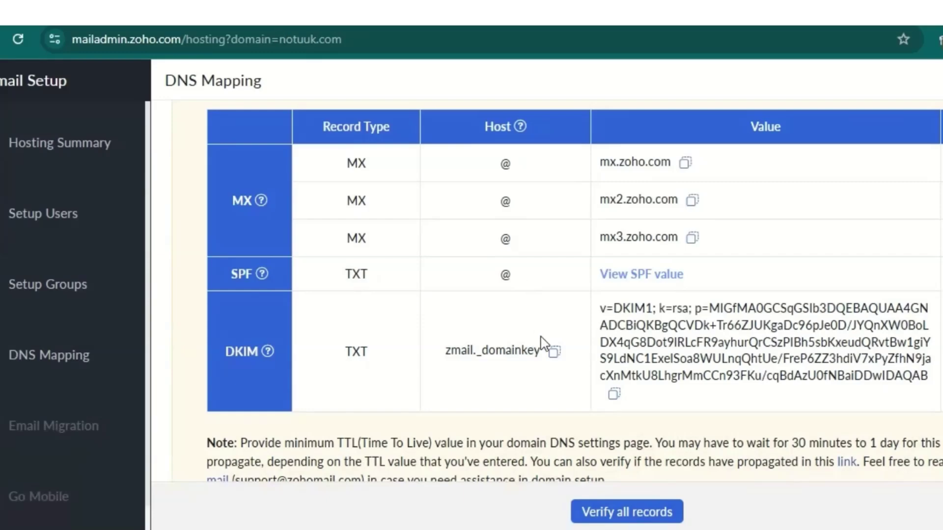
{"action": "left_click", "coordinate": [554, 351]}
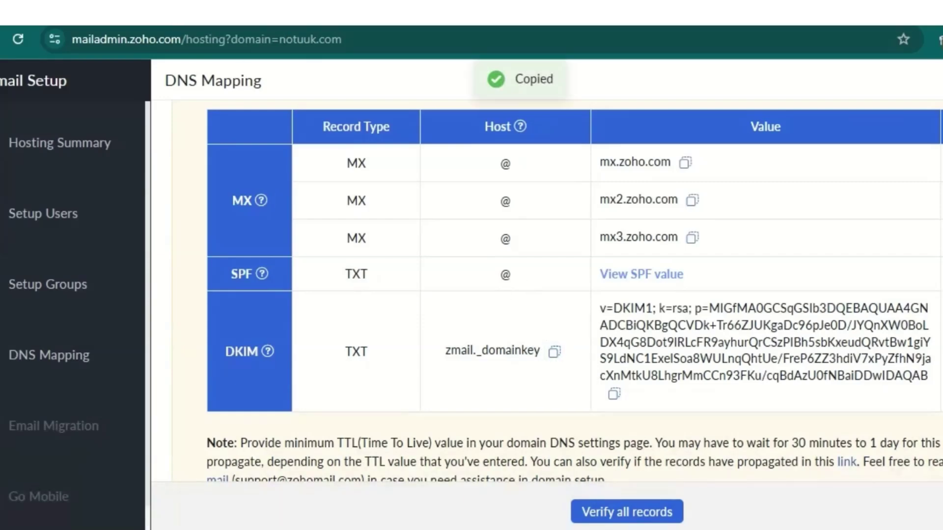
{"action": "key", "text": "ctrl+Tab"}
{"action": "left_click", "coordinate": [403, 330]}
{"action": "right_click", "coordinate": [402, 329]}
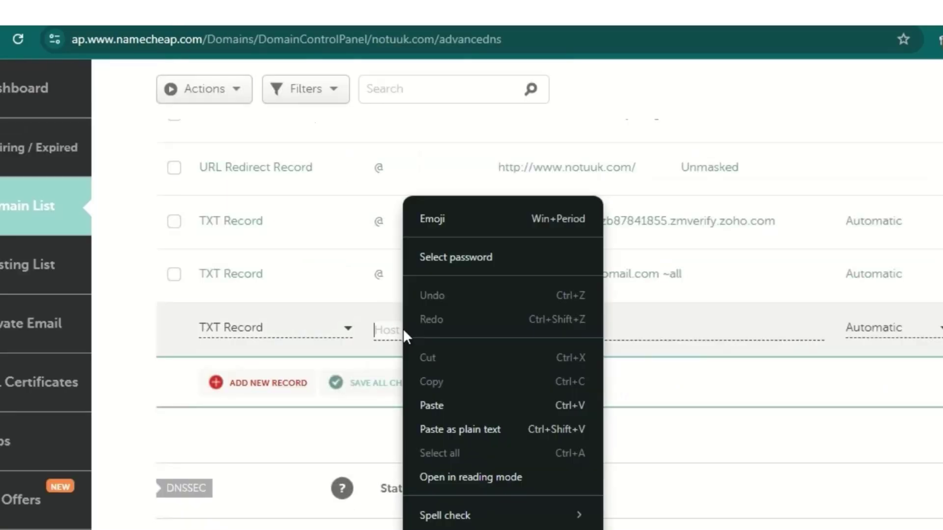
{"action": "left_click", "coordinate": [390, 411]}
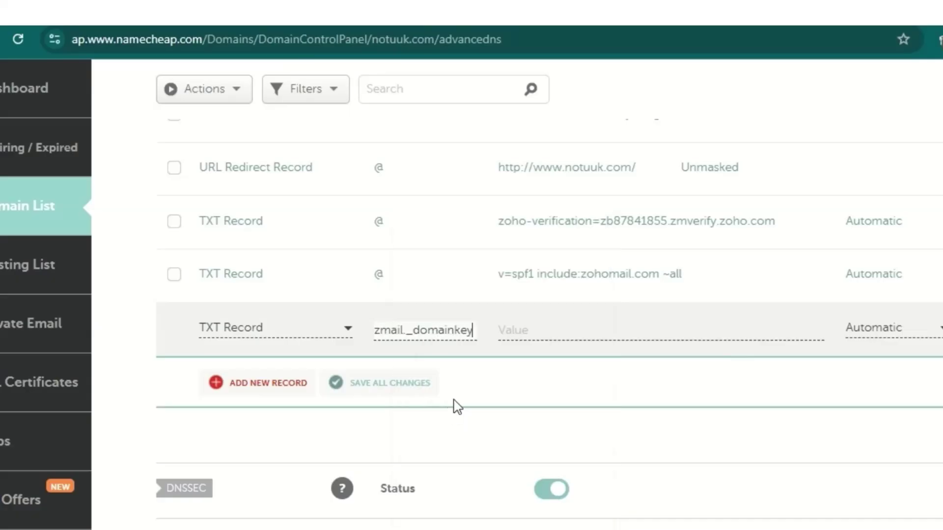
Step: Paste Zoho's DKIM key (v=DKIM1; k=rsa; p=…) as the record's value and save it
{"action": "left_click", "coordinate": [575, 329]}
{"action": "key", "text": "ctrl+Tab"}
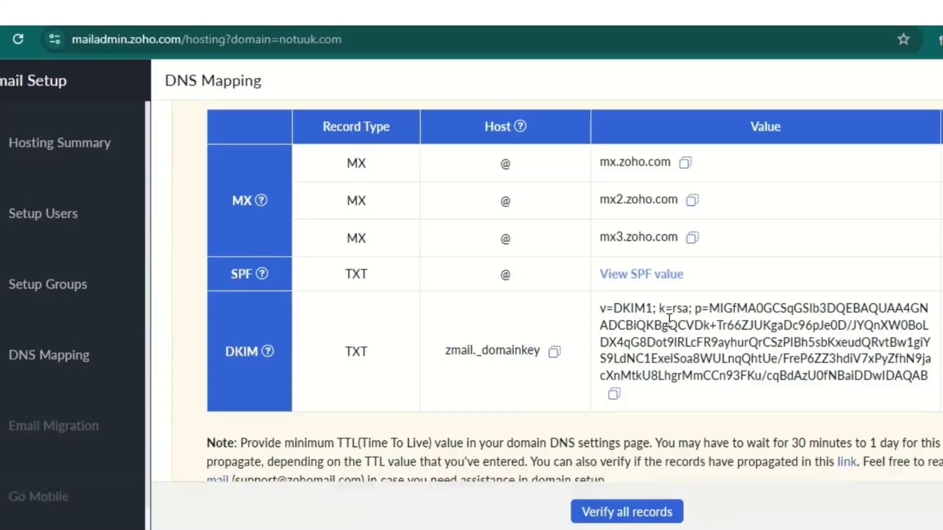
{"action": "left_click", "coordinate": [614, 393]}
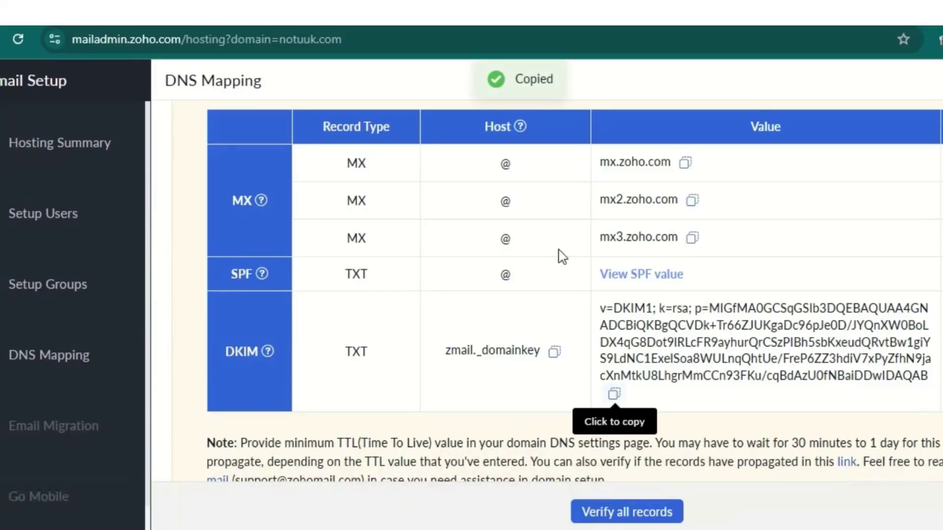
{"action": "key", "text": "ctrl+Tab"}
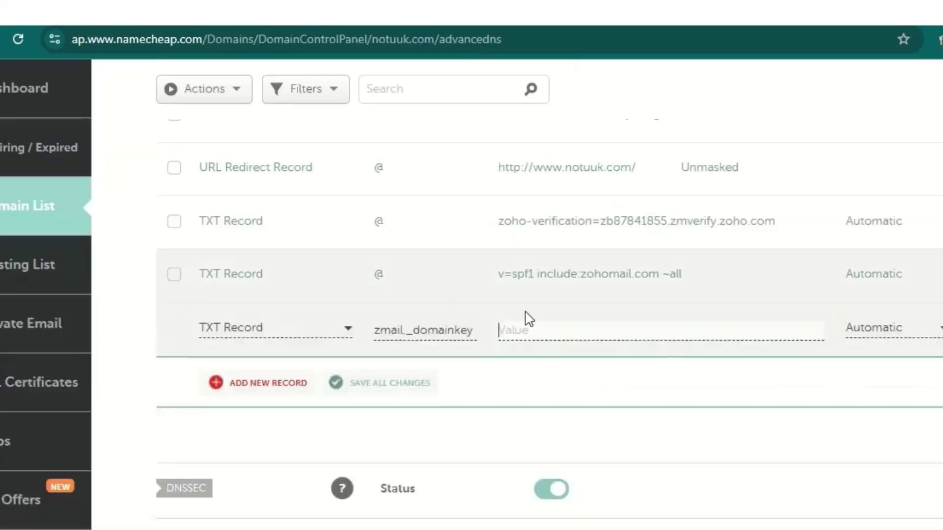
{"action": "right_click", "coordinate": [538, 318]}
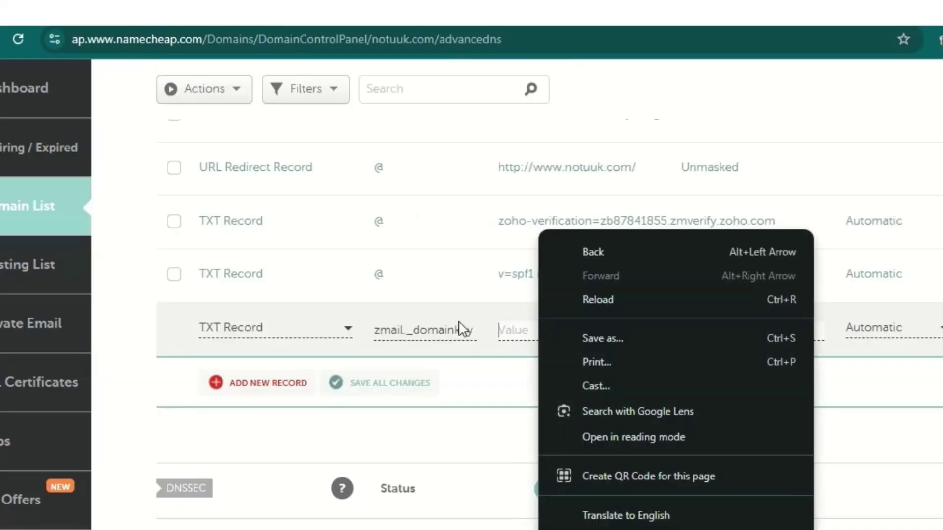
{"action": "left_click", "coordinate": [522, 331]}
{"action": "right_click", "coordinate": [521, 331]}
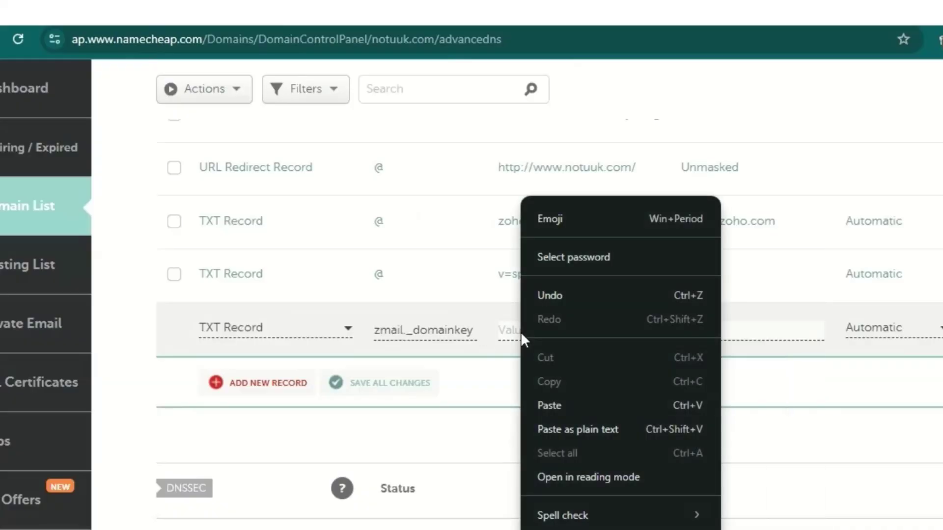
{"action": "left_click", "coordinate": [573, 405]}
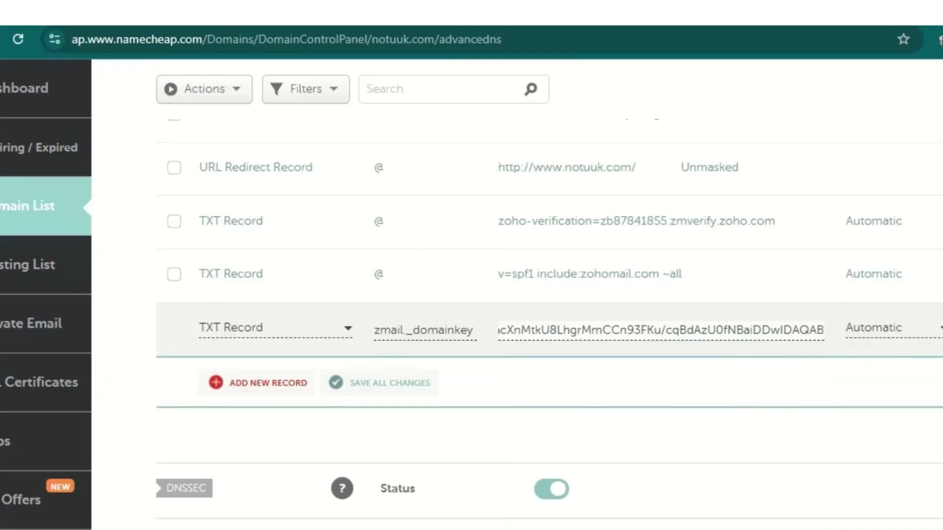
{"action": "left_click", "coordinate": [935, 328]}
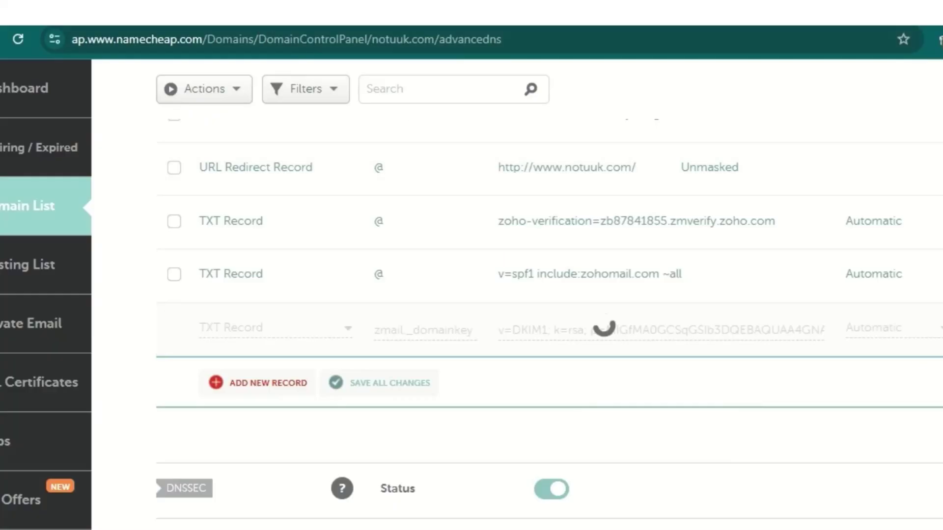
{"action": "key", "text": "ctrl+Tab"}
Step: Run Verify all records twice; MX and SPF pass while DKIM stays unverified
{"action": "scroll", "coordinate": [573, 278], "scroll_direction": "down", "scroll_amount": 2}
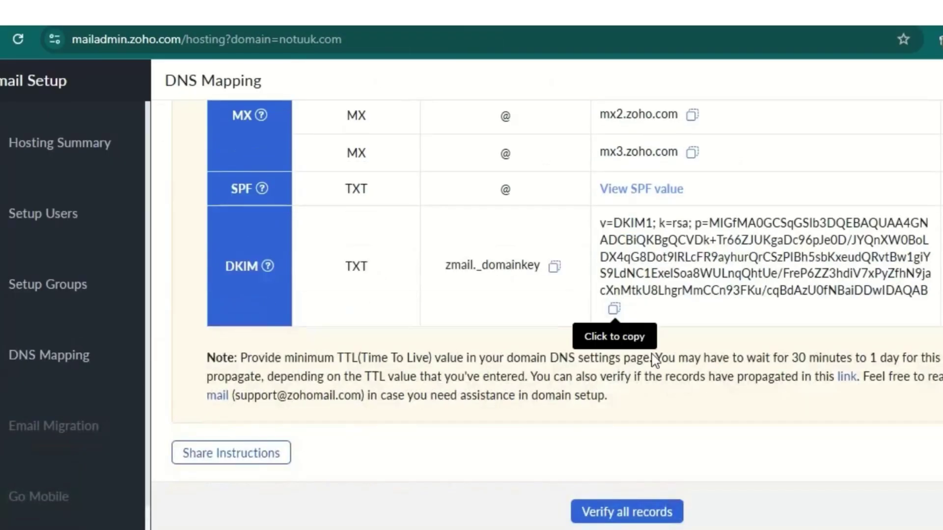
{"action": "scroll", "coordinate": [633, 466], "scroll_direction": "up", "scroll_amount": 2}
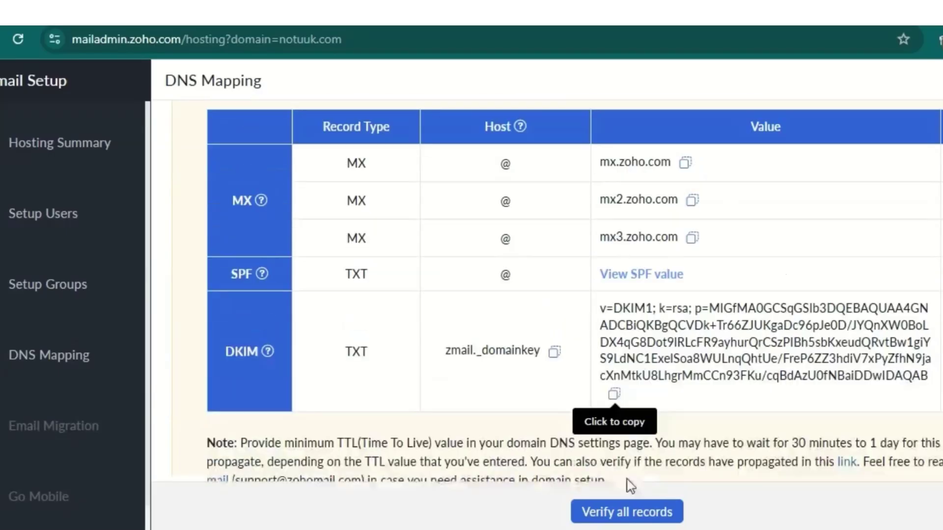
{"action": "left_click", "coordinate": [623, 514]}
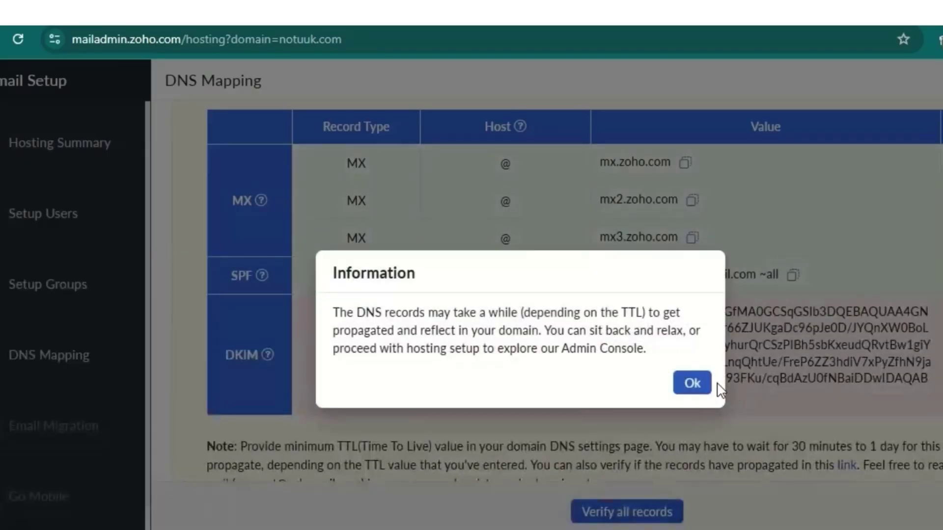
{"action": "left_click", "coordinate": [697, 383]}
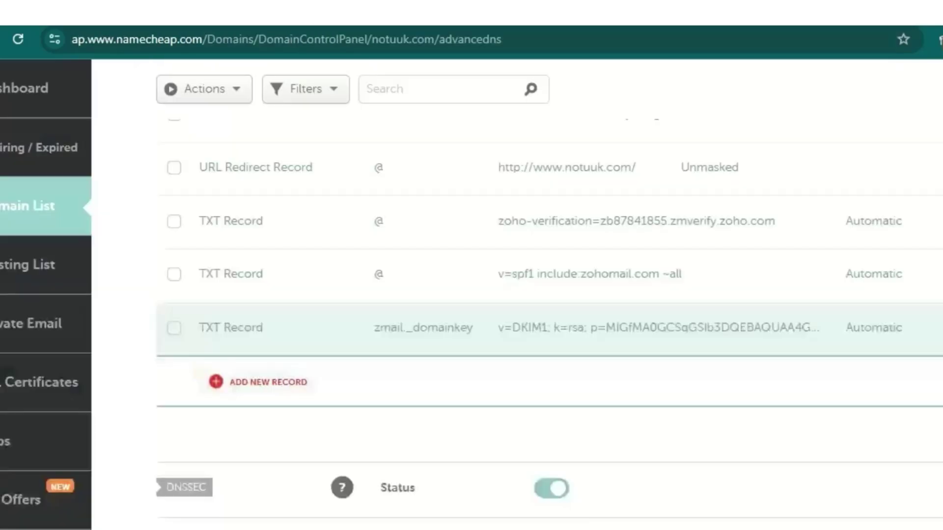
{"action": "scroll", "coordinate": [834, 304], "scroll_direction": "up", "scroll_amount": 2}
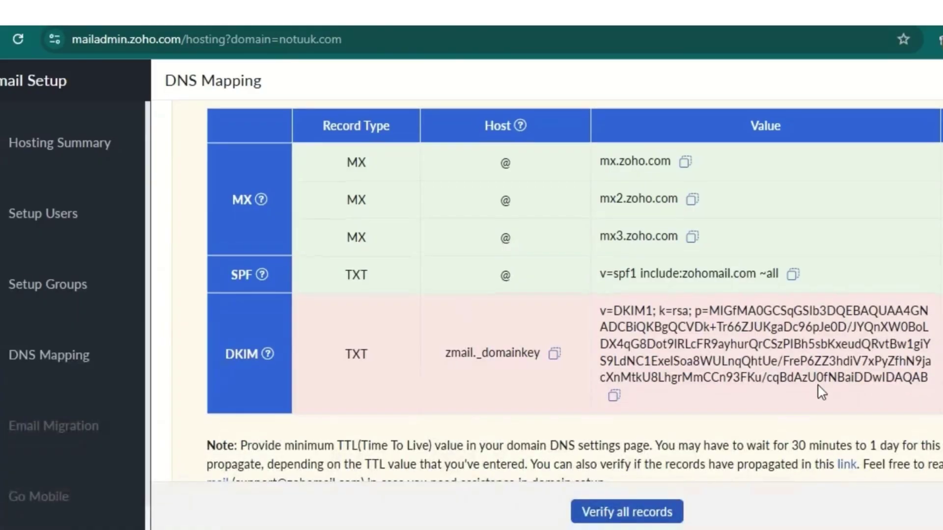
{"action": "scroll", "coordinate": [819, 390], "scroll_direction": "down", "scroll_amount": 1}
{"action": "scroll", "coordinate": [815, 391], "scroll_direction": "up", "scroll_amount": 3}
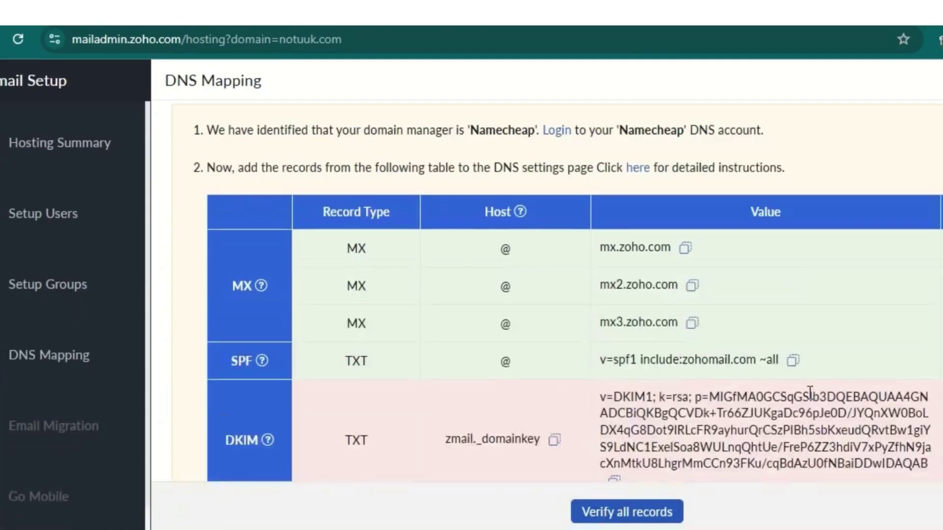
{"action": "scroll", "coordinate": [810, 391], "scroll_direction": "down", "scroll_amount": 3}
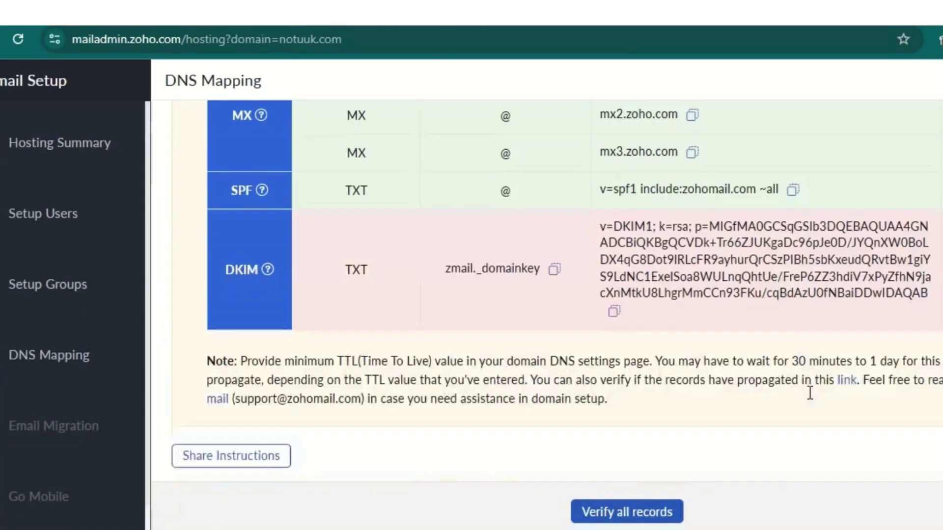
{"action": "left_click", "coordinate": [647, 513]}
{"action": "scroll", "coordinate": [697, 361], "scroll_direction": "up", "scroll_amount": 2}
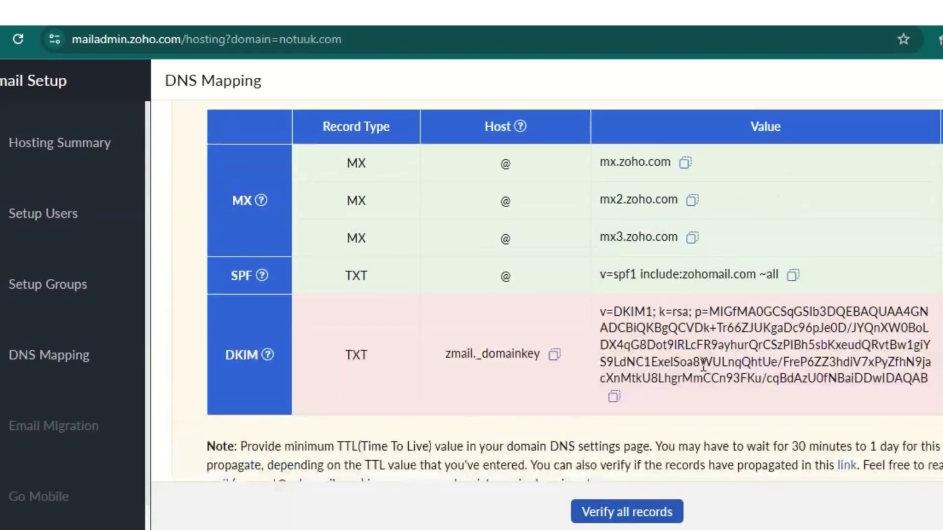
{"action": "scroll", "coordinate": [708, 363], "scroll_direction": "up", "scroll_amount": 2}
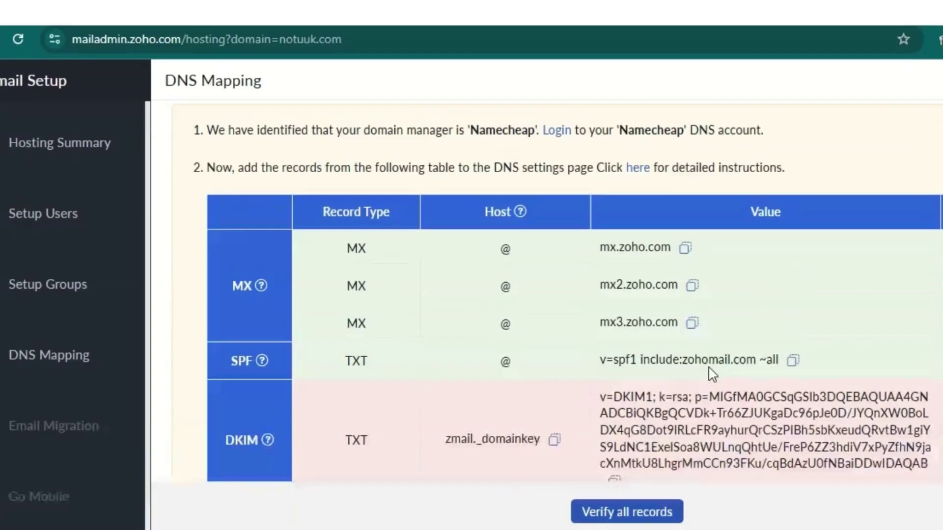
{"action": "scroll", "coordinate": [687, 196], "scroll_direction": "down", "scroll_amount": 2}
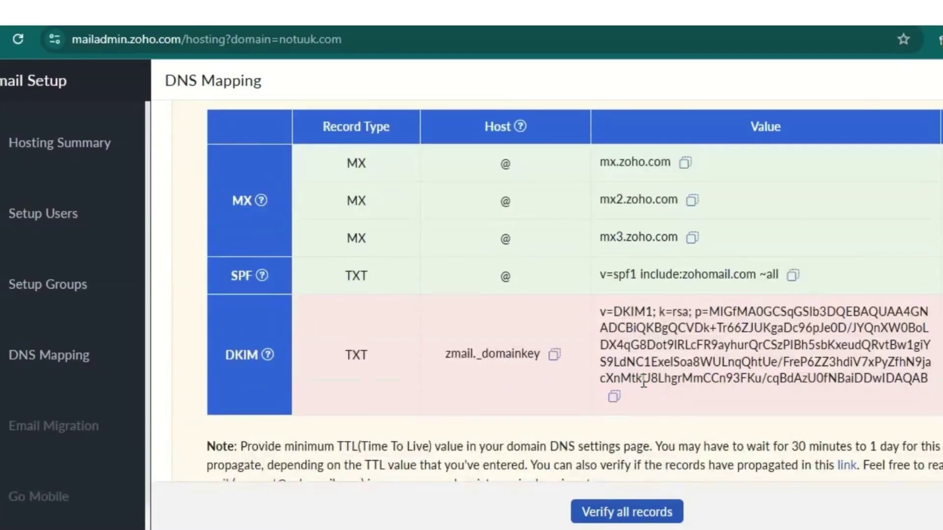
Step: Verify all DNS records, then proceed through Email Migration and Go Mobile to setup completion
{"action": "left_click", "coordinate": [638, 510]}
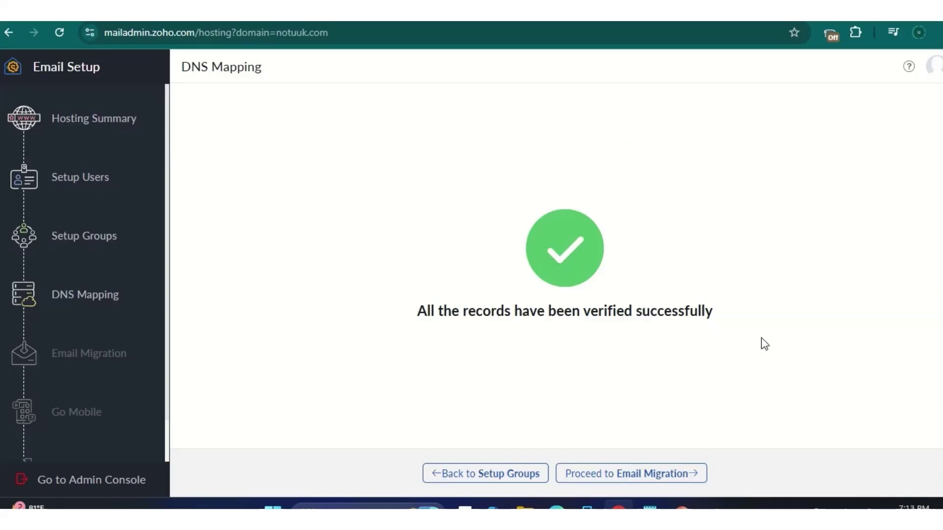
{"action": "left_click", "coordinate": [649, 475]}
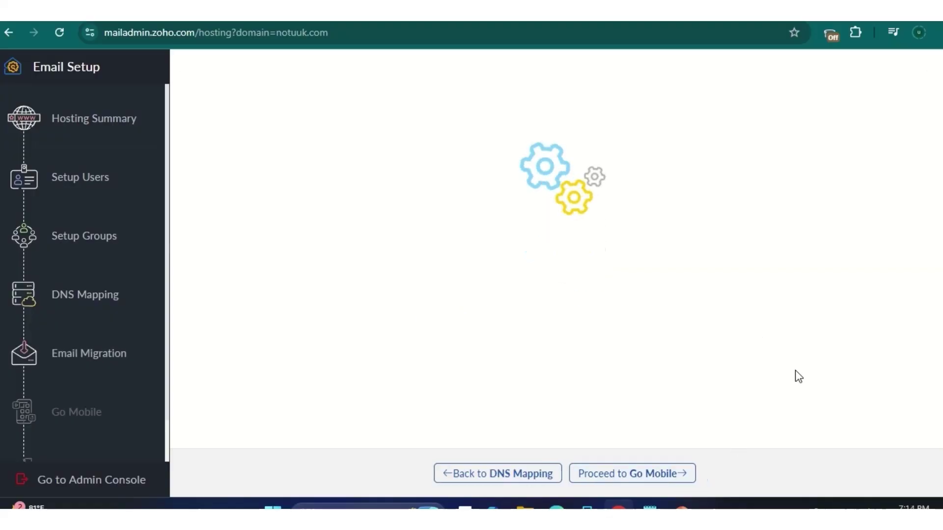
{"action": "left_click", "coordinate": [677, 476]}
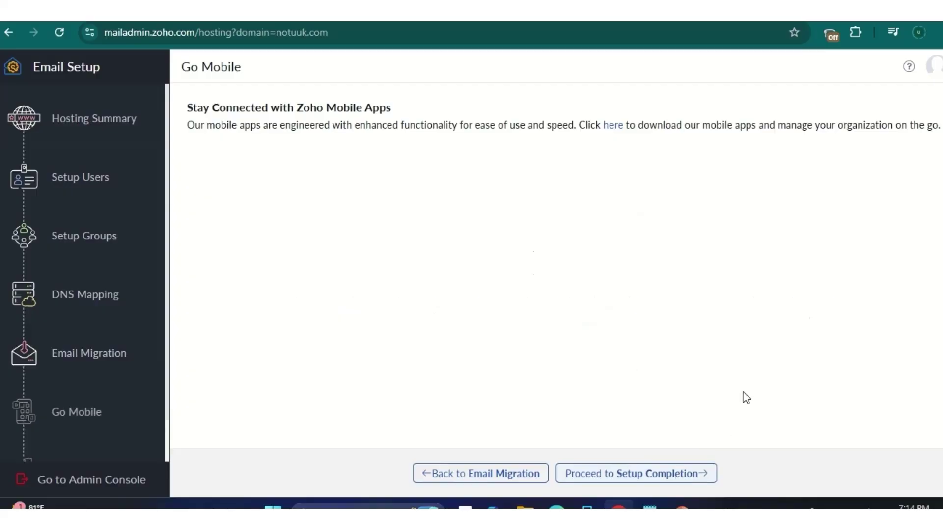
{"action": "scroll", "coordinate": [123, 417], "scroll_direction": "down", "scroll_amount": 1}
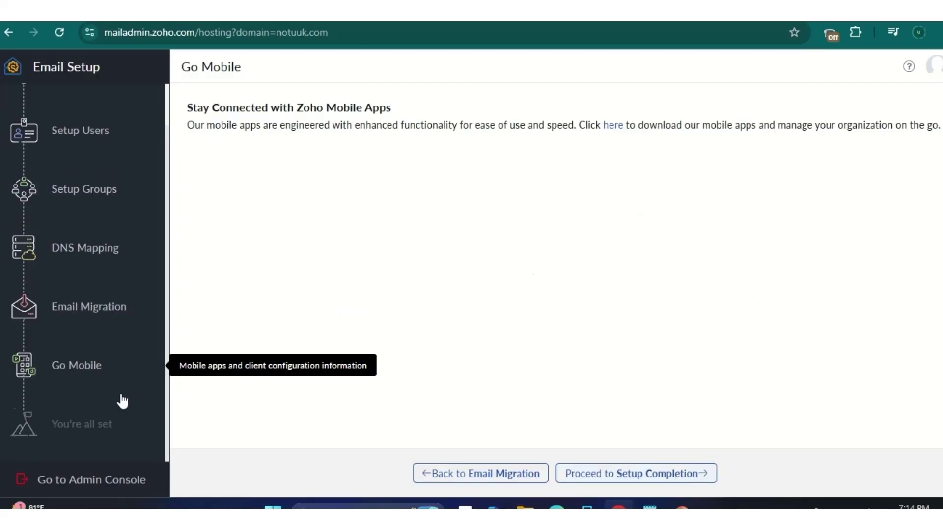
{"action": "left_click", "coordinate": [634, 474]}
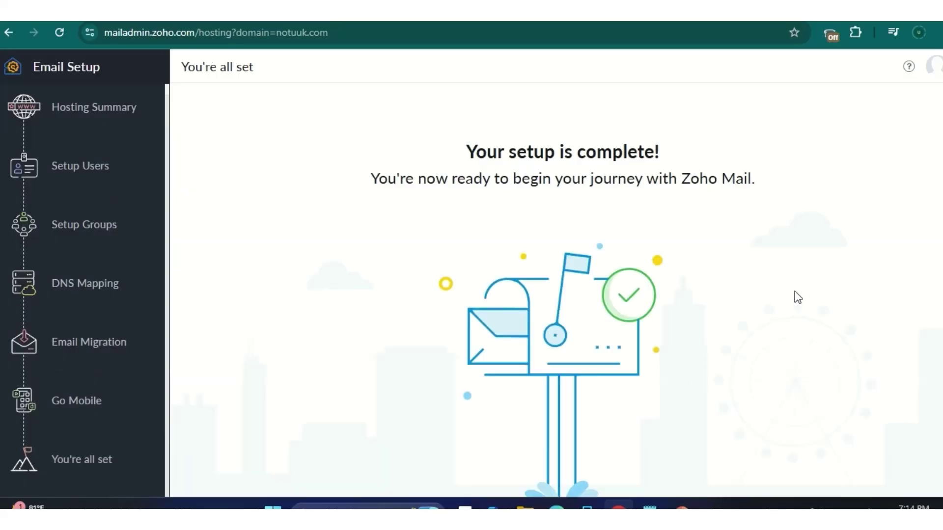
{"action": "scroll", "coordinate": [614, 342], "scroll_direction": "down", "scroll_amount": 1}
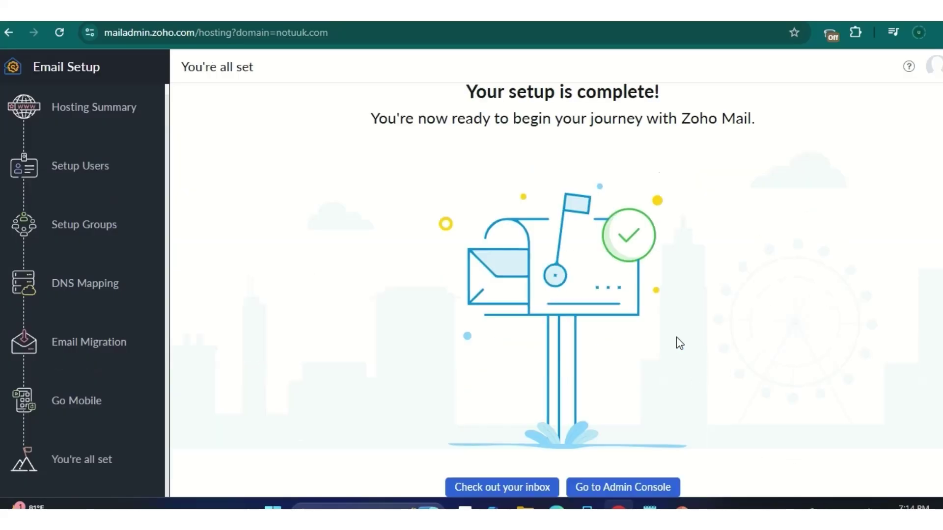
Step: Open the Admin Console, then head to the Zoho Mail home mailbox
{"action": "left_click", "coordinate": [630, 491]}
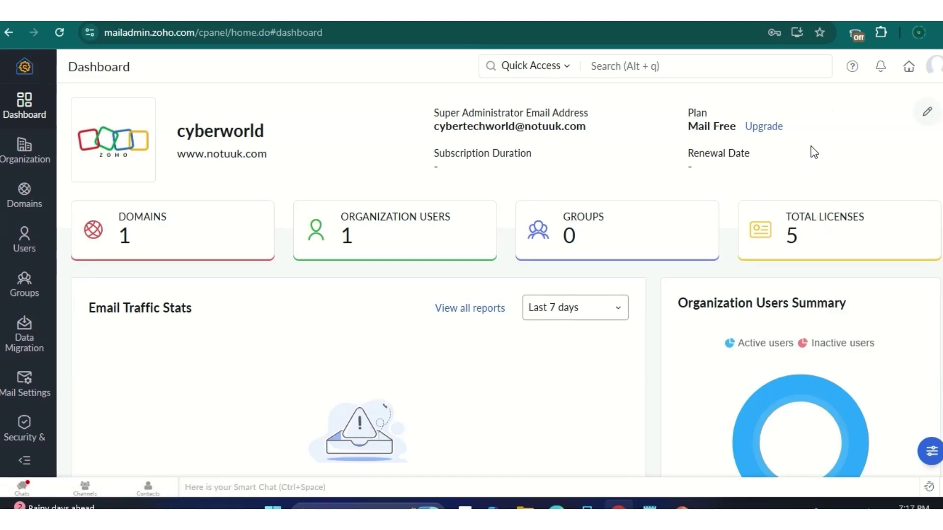
{"action": "left_click", "coordinate": [908, 67]}
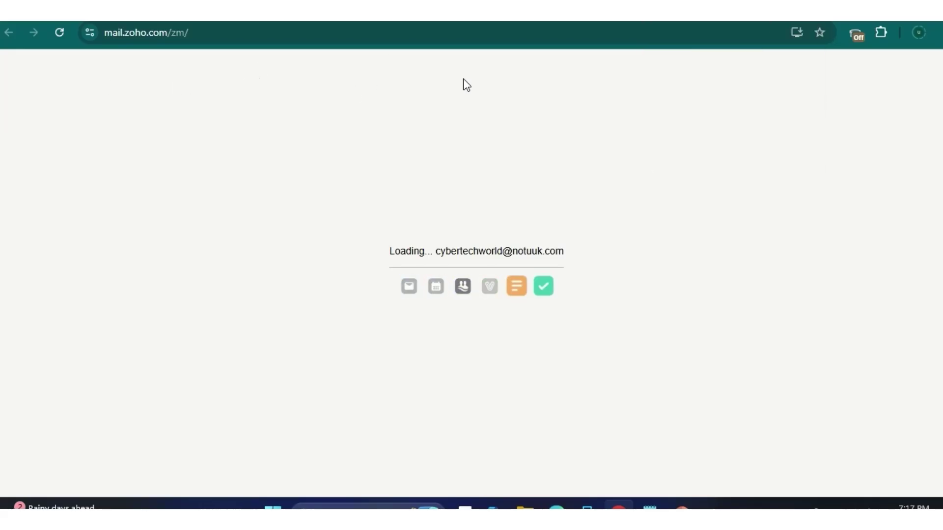
Step: Open a new Chrome tab and type 'go' to reach google.com
{"action": "key", "text": "ctrl+t"}
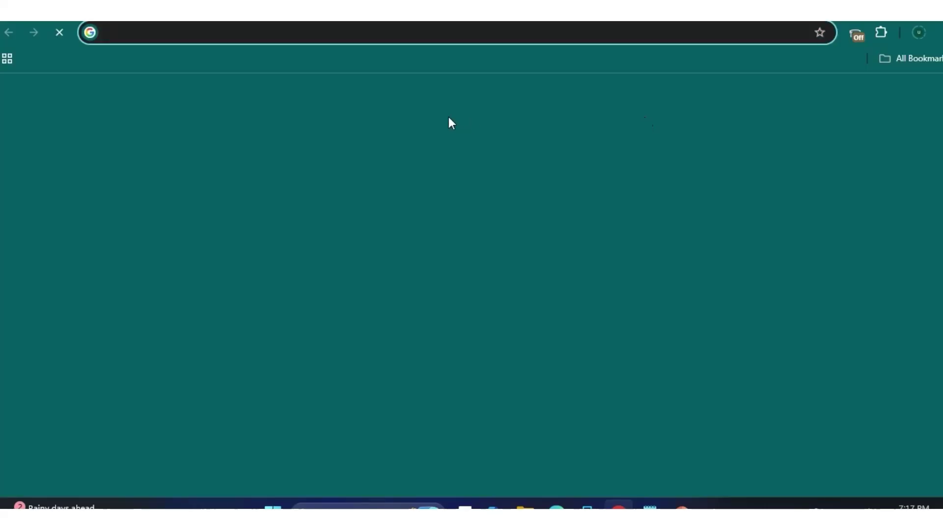
{"action": "type", "text": "go"}
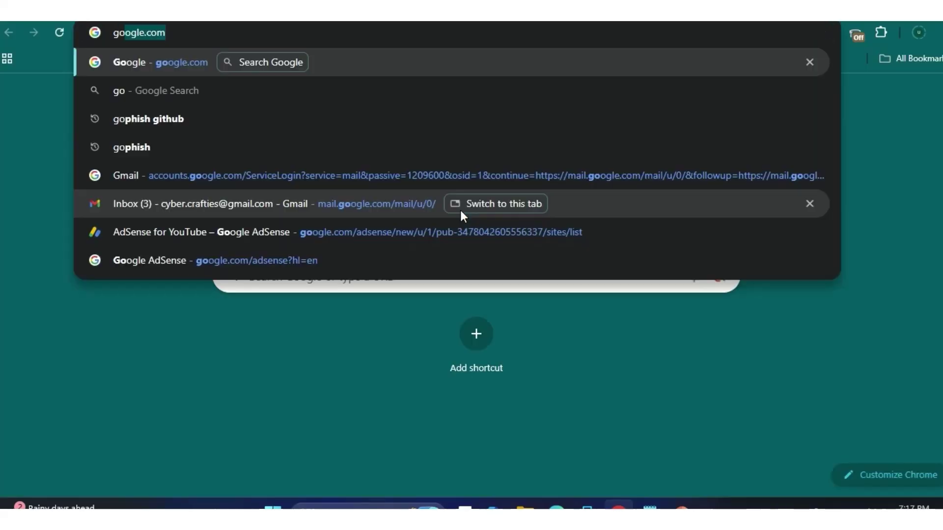
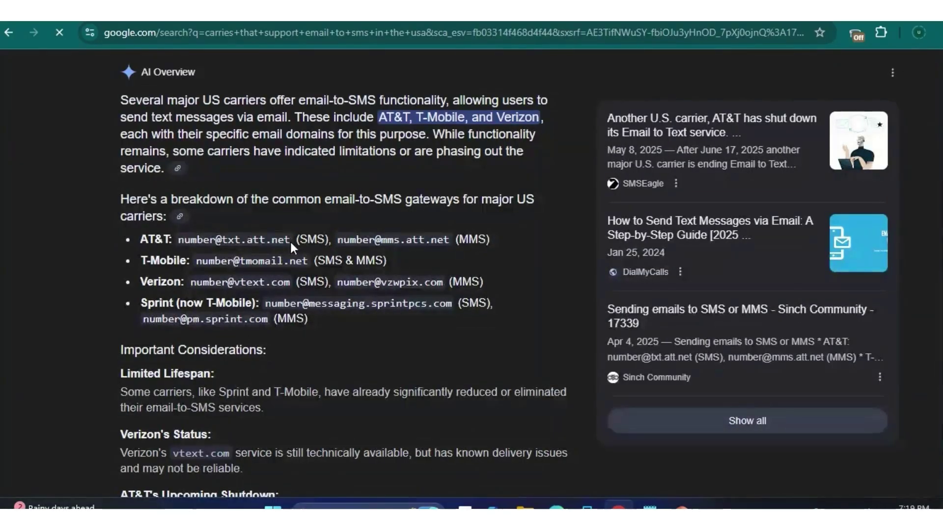
{"action": "left_click_drag", "start_coordinate": [289, 240], "coordinate": [181, 235]}
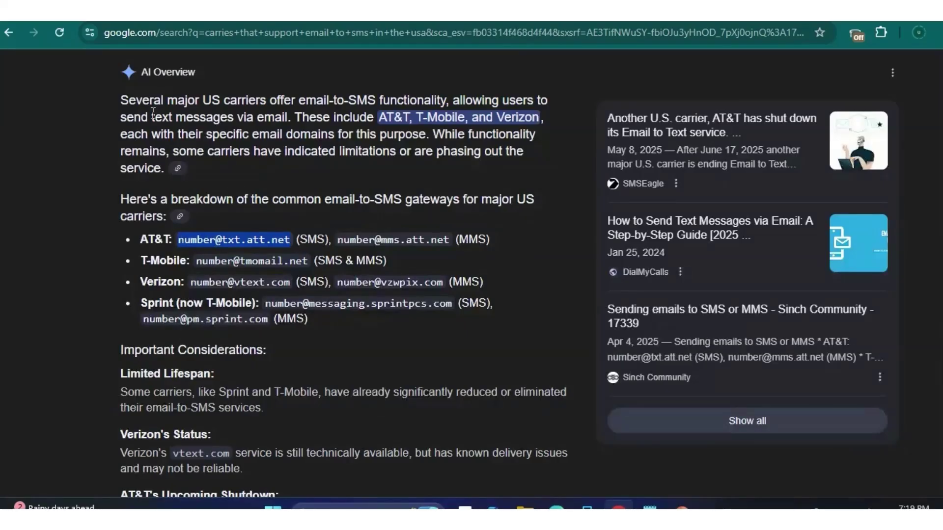
{"action": "right_click", "coordinate": [234, 240]}
{"action": "left_click", "coordinate": [259, 257]}
{"action": "key", "text": "ctrl+Tab"}
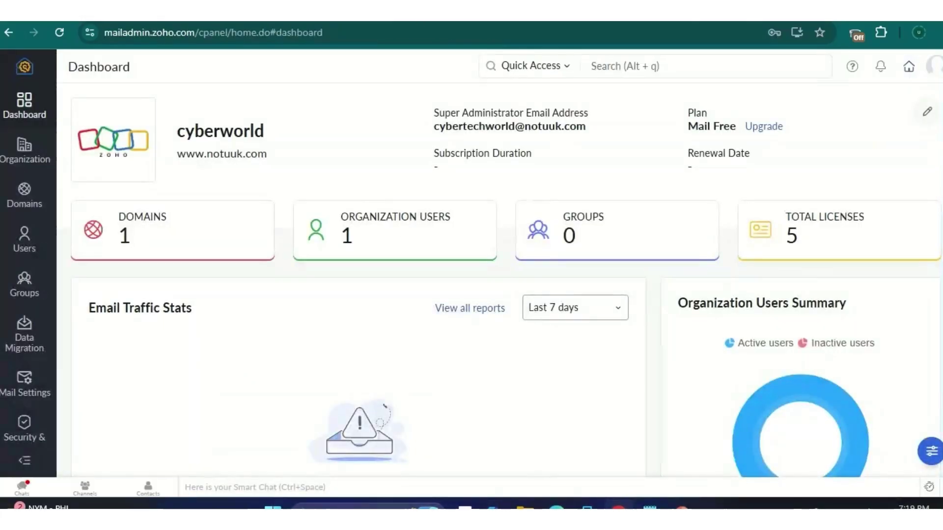
Step: Reload the stuck Zoho Mail page until the inbox appears, then start a new email
{"action": "key", "text": "ctrl+Tab"}
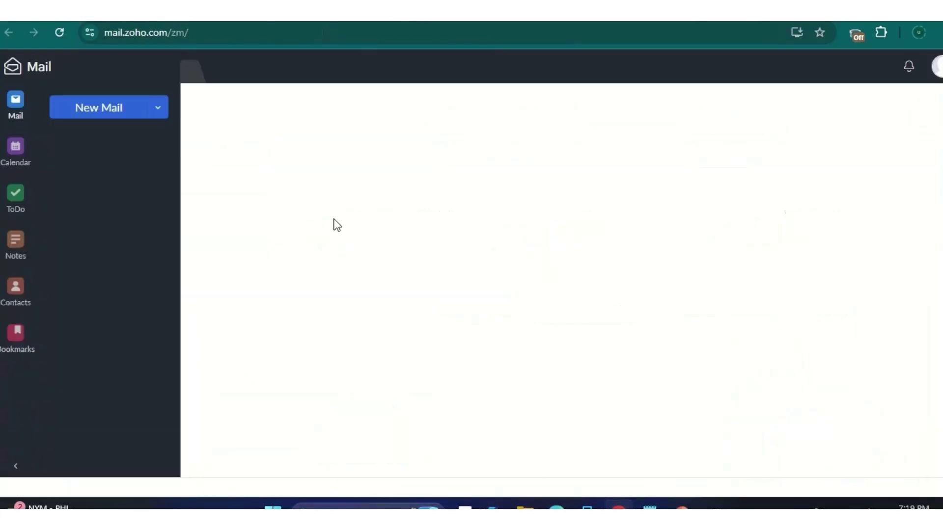
{"action": "left_click", "coordinate": [110, 120]}
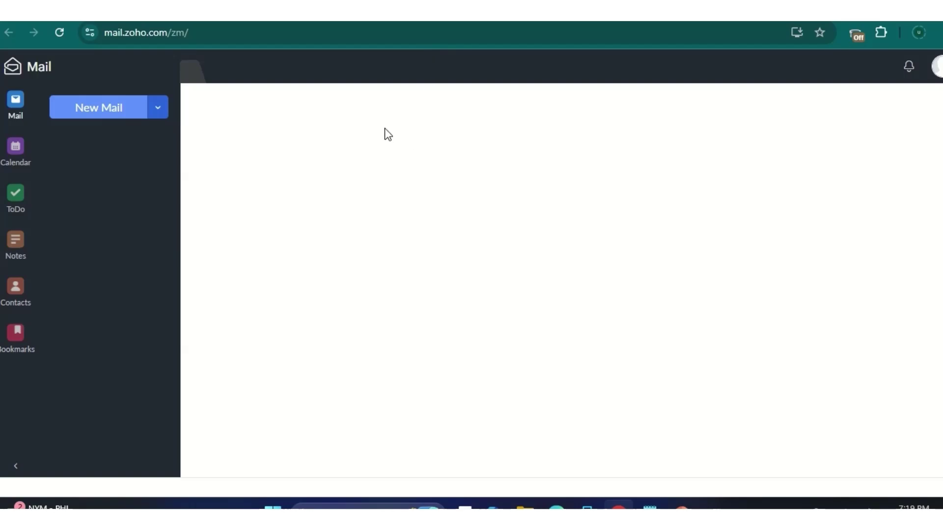
{"action": "left_click", "coordinate": [60, 36]}
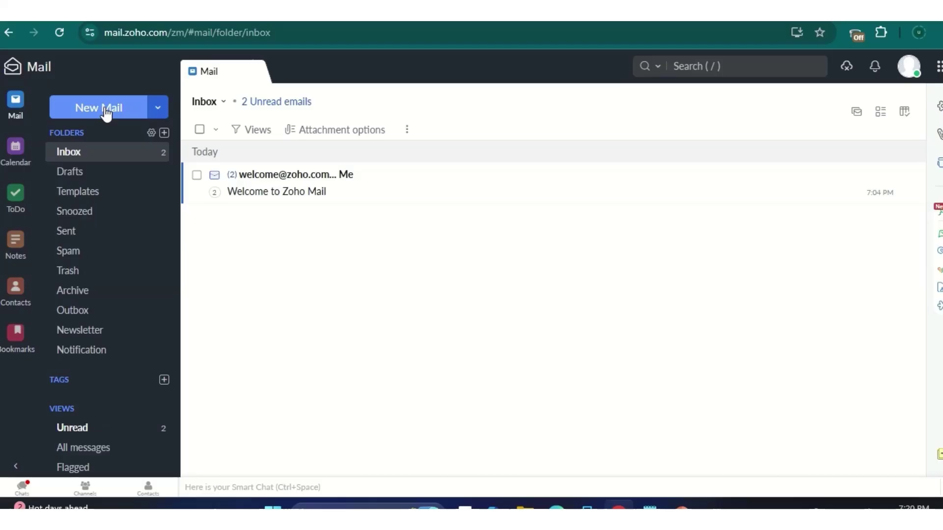
{"action": "left_click", "coordinate": [105, 110]}
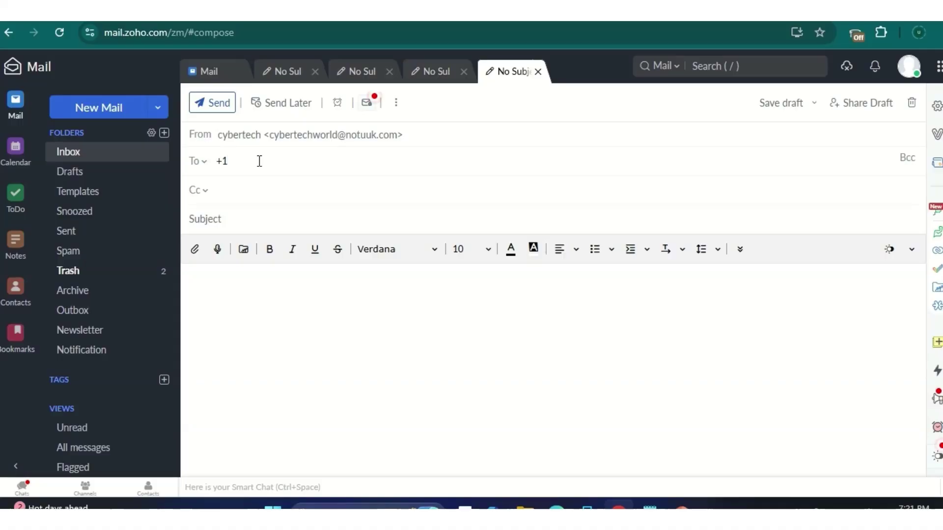
{"action": "type", "text": "00000000000"}
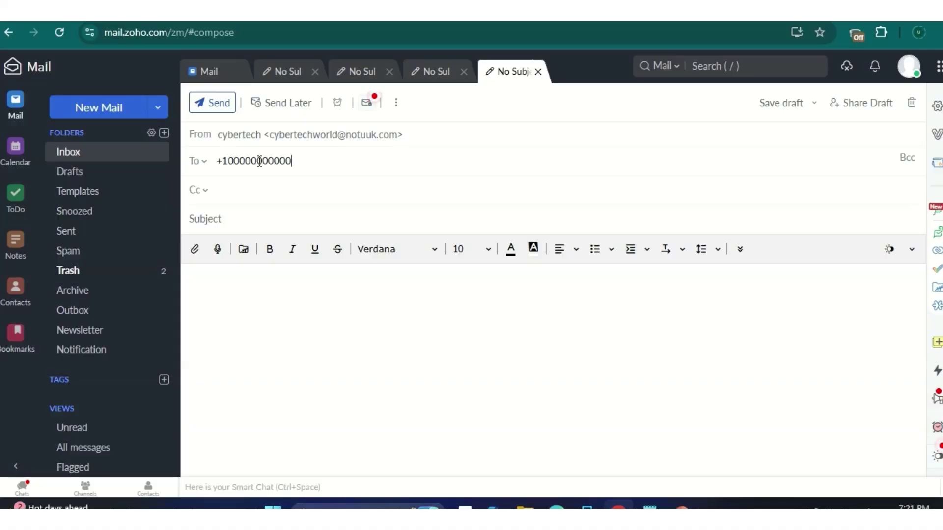
{"action": "key", "text": "ctrl+a"}
{"action": "key", "text": "ctrl+v"}
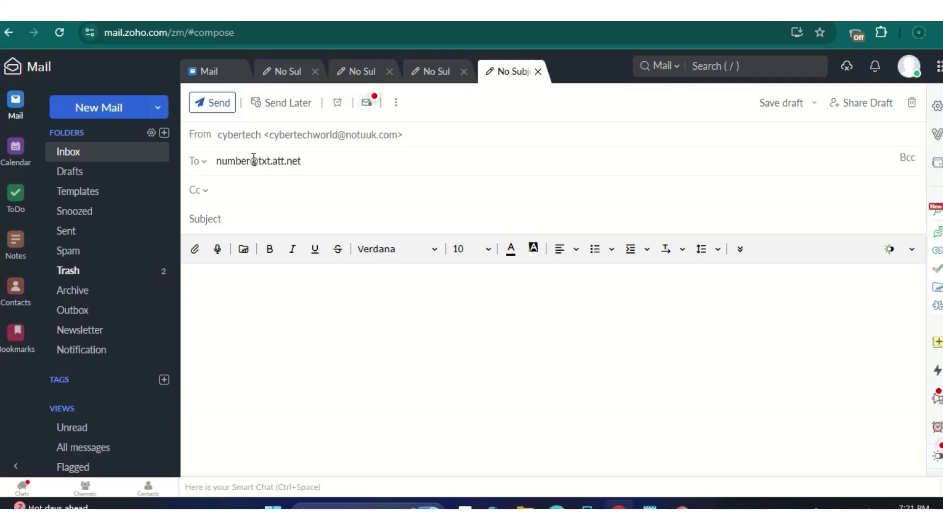
{"action": "key", "text": "BackSpace"}
{"action": "key", "text": "BackSpace"}
{"action": "key", "text": "BackSpace"}
{"action": "key", "text": "BackSpace"}
{"action": "key", "text": "BackSpace"}
{"action": "key", "text": "BackSpace"}
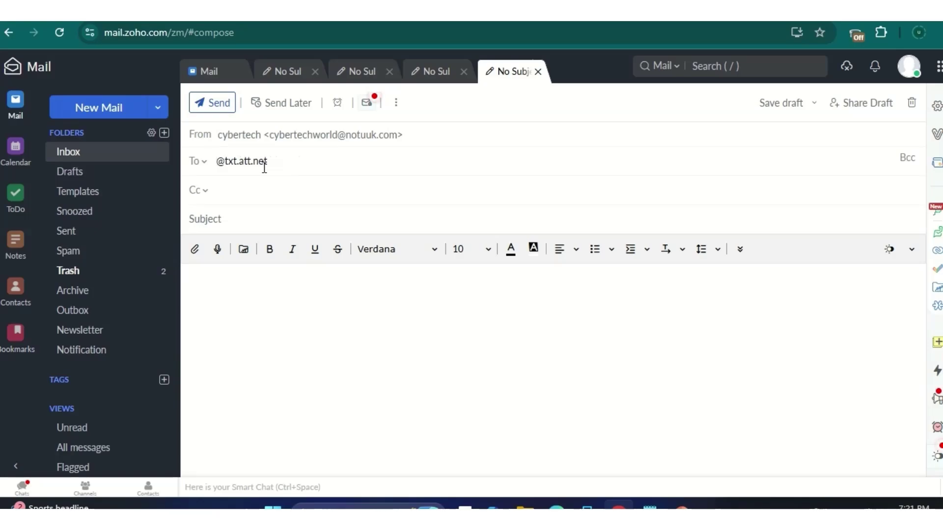
{"action": "type", "text": "+1000000000000"}
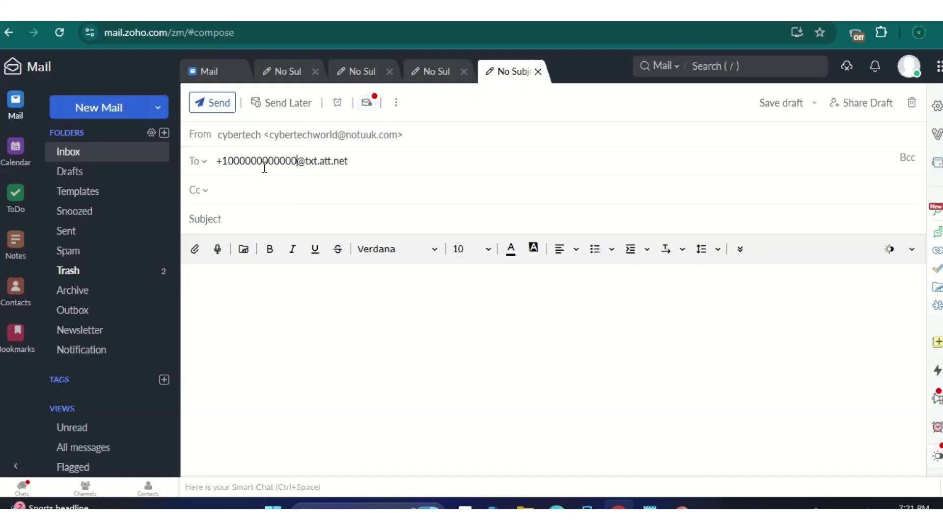
{"action": "key", "text": "Return"}
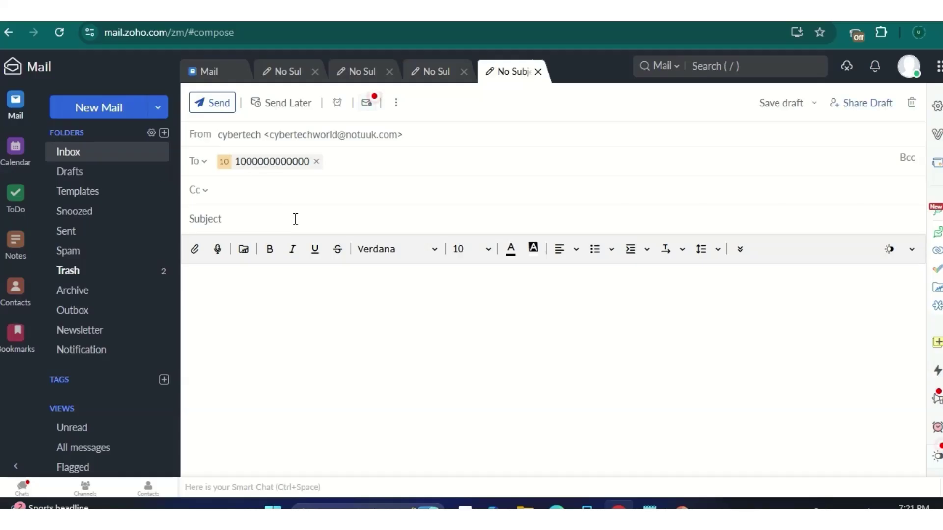
{"action": "left_click", "coordinate": [321, 221]}
Step: Enter the subject 'hello world' and the body text 'test email'
{"action": "type", "text": "hello world"}
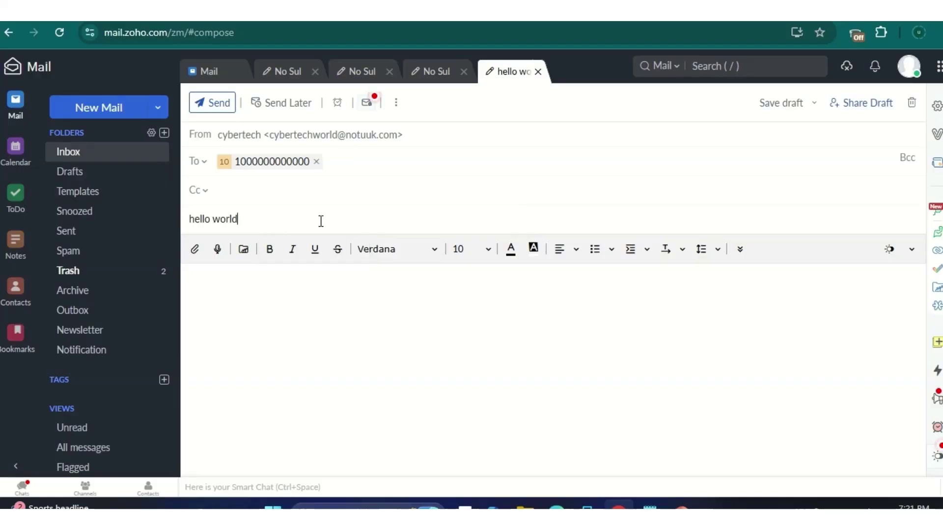
{"action": "left_click", "coordinate": [294, 281]}
{"action": "type", "text": "test ema"}
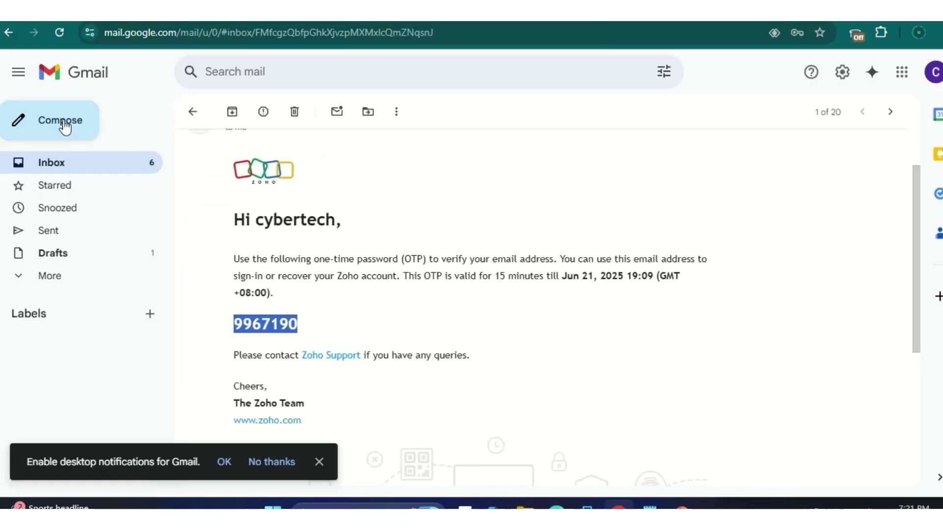
{"action": "left_click", "coordinate": [52, 164]}
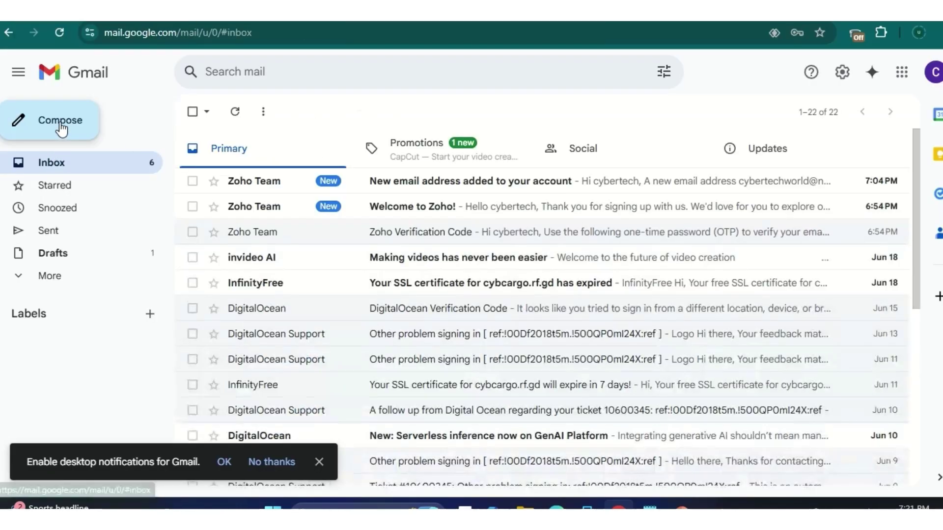
{"action": "left_click", "coordinate": [55, 126]}
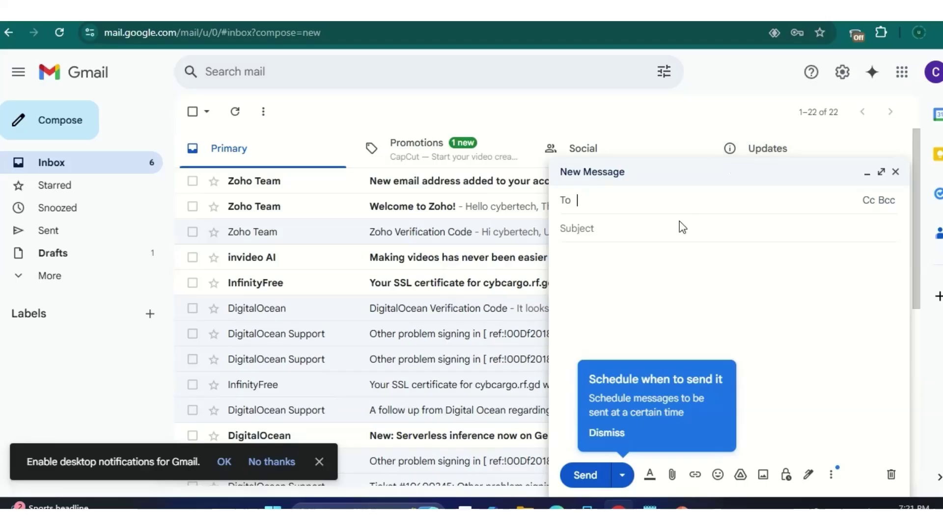
{"action": "right_click", "coordinate": [598, 201]}
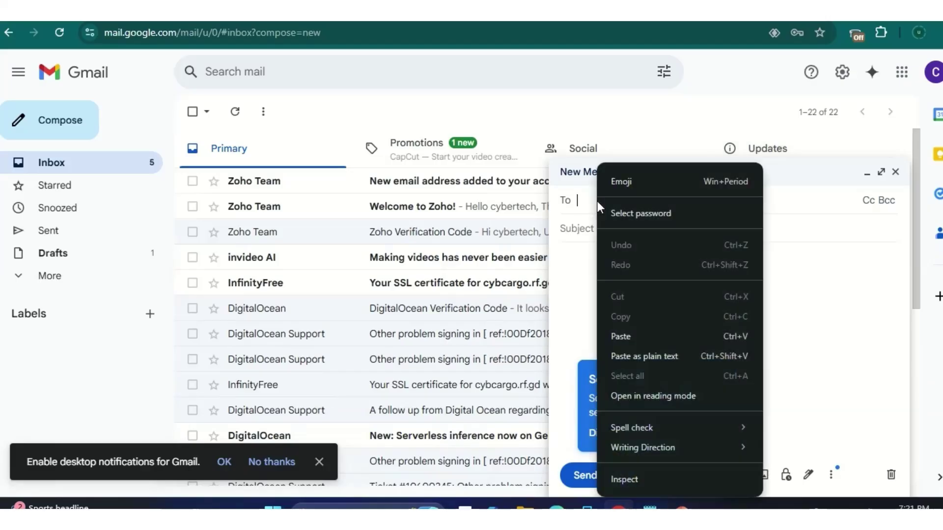
{"action": "left_click", "coordinate": [639, 332]}
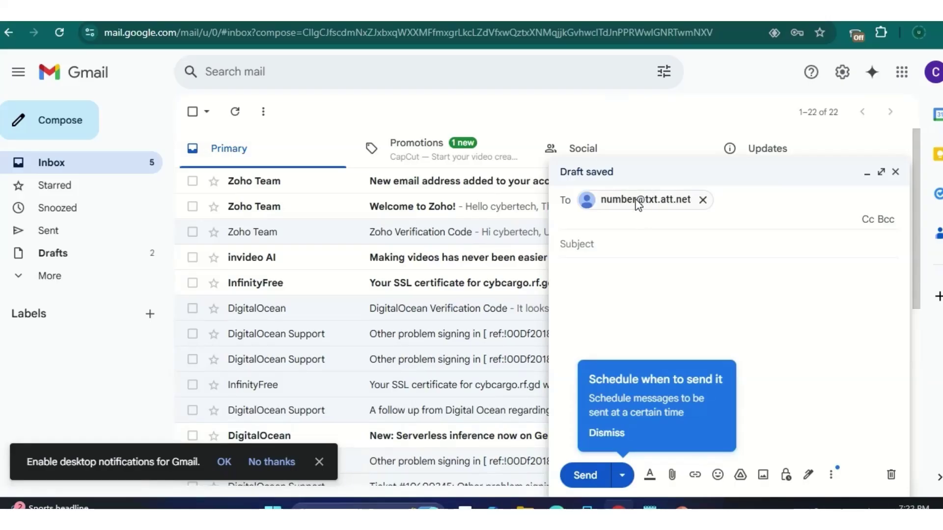
{"action": "left_click", "coordinate": [702, 199]}
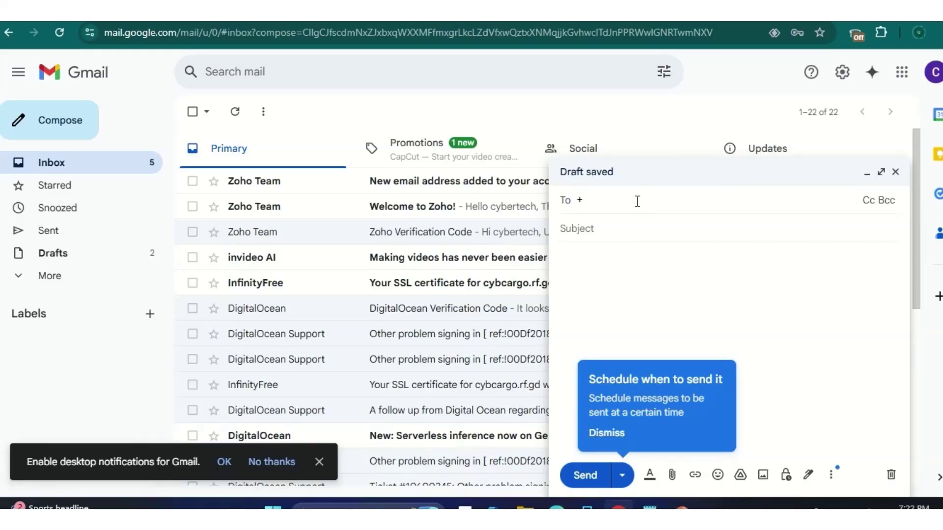
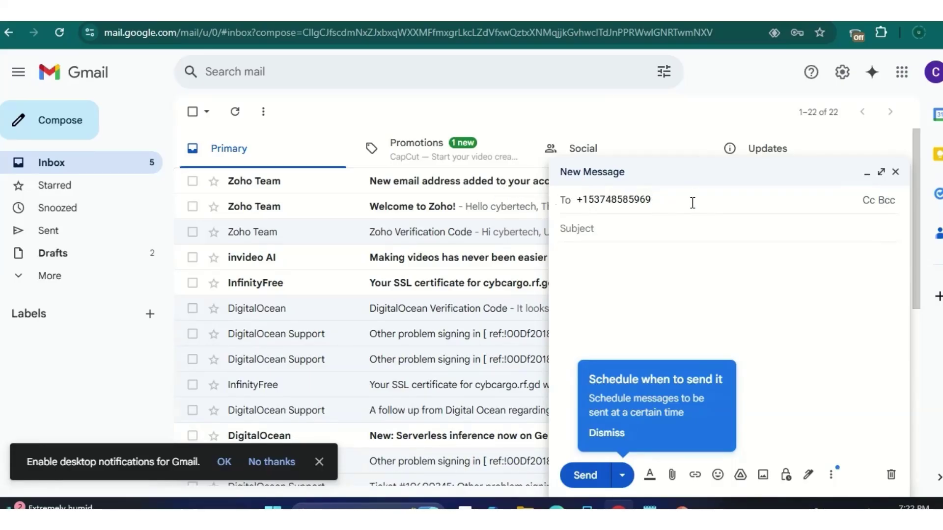
{"action": "key", "text": "ctrl+v"}
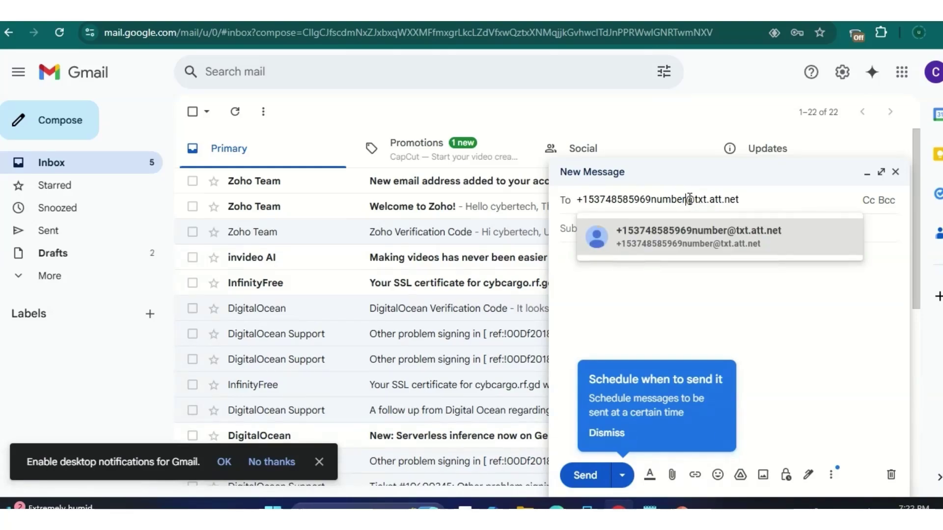
{"action": "key", "text": "BackSpace"}
{"action": "key", "text": "BackSpace"}
{"action": "key", "text": "BackSpace"}
{"action": "key", "text": "BackSpace"}
{"action": "key", "text": "BackSpace"}
{"action": "key", "text": "BackSpace"}
{"action": "key", "text": "BackSpace"}
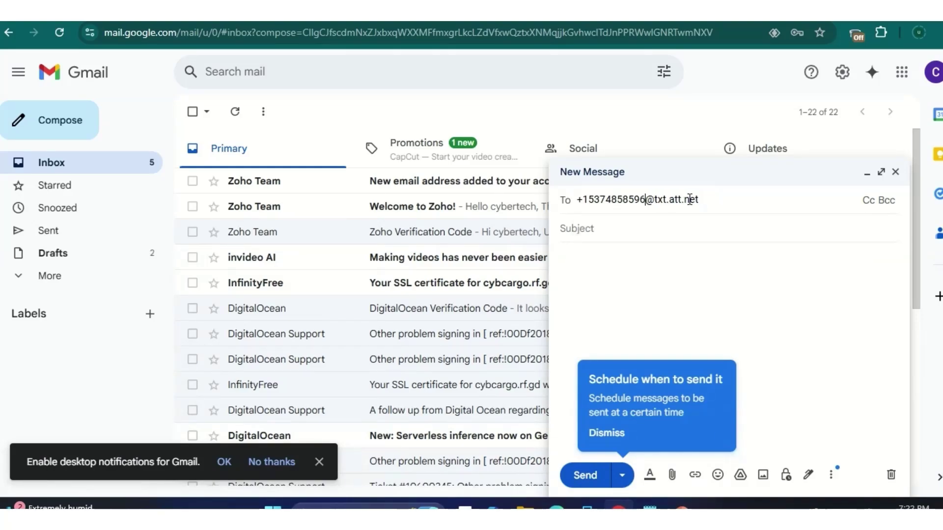